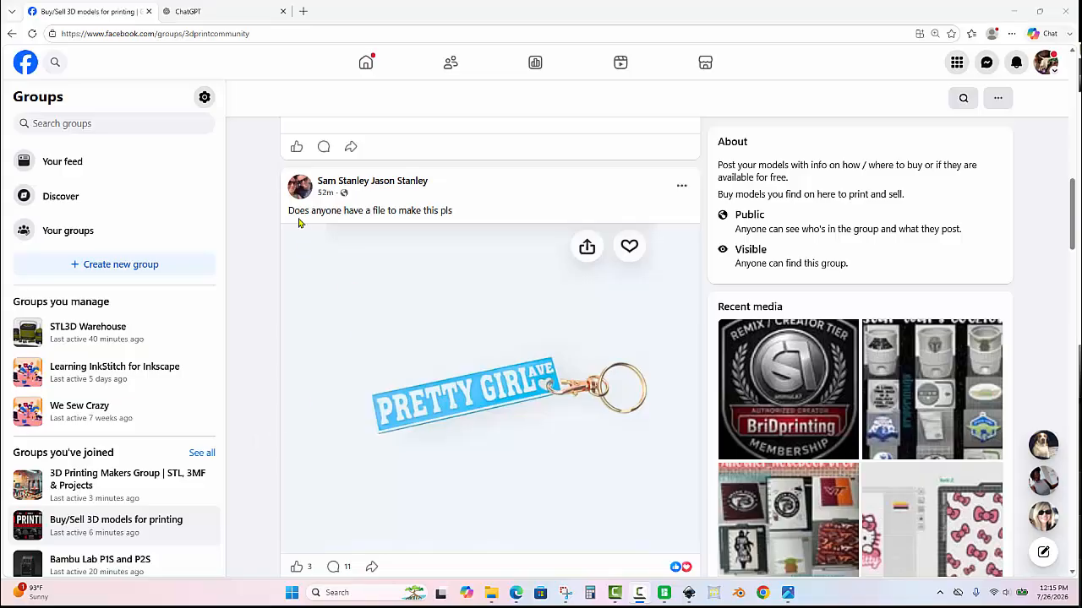
# Step: Open the PRETTY GIRL AVE keychain photo from the group post, copy its image link and close the photo
pyautogui.scroll(-1, 473, 283)
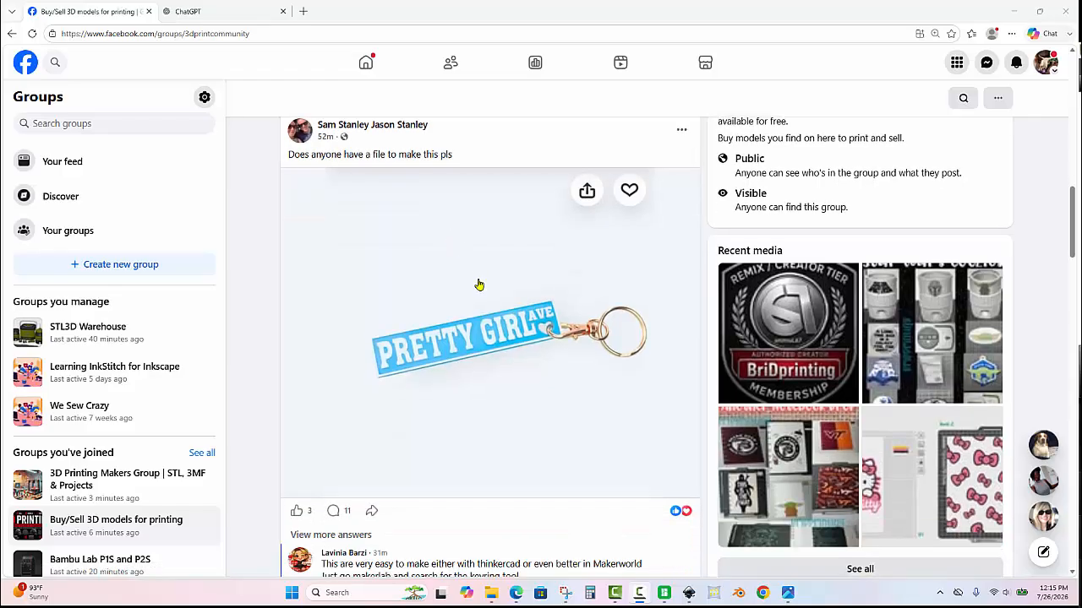
pyautogui.click(491, 338)
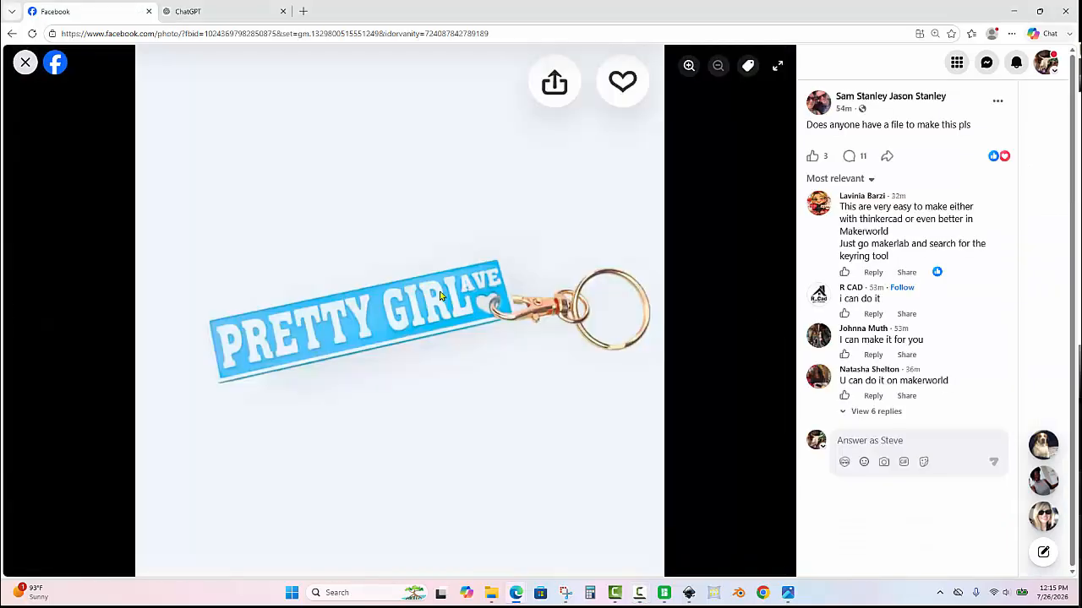
pyautogui.rightClick(438, 291)
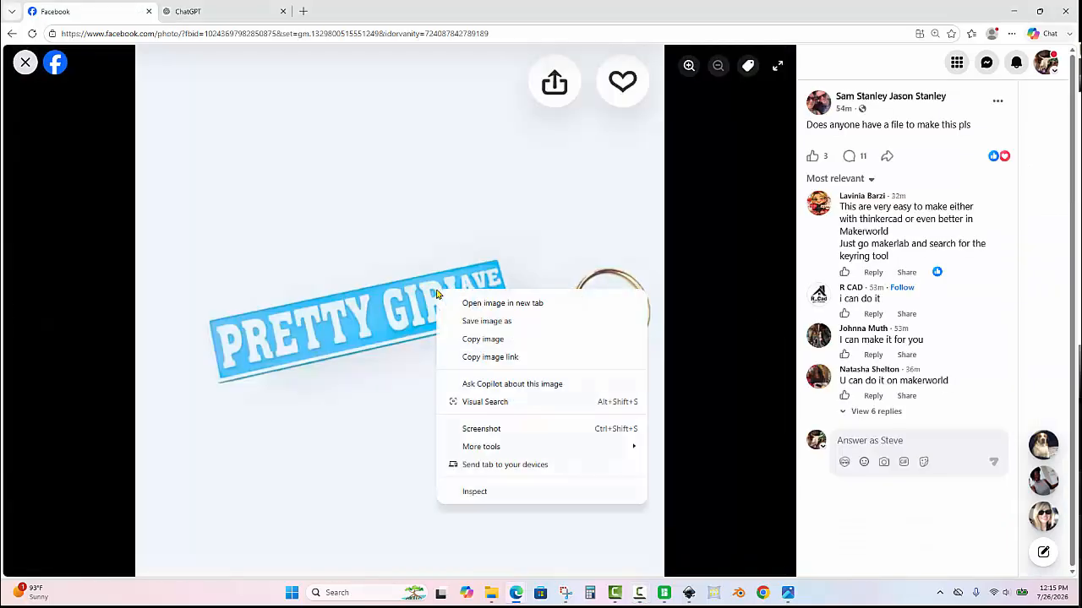
pyautogui.click(497, 357)
pyautogui.click(25, 63)
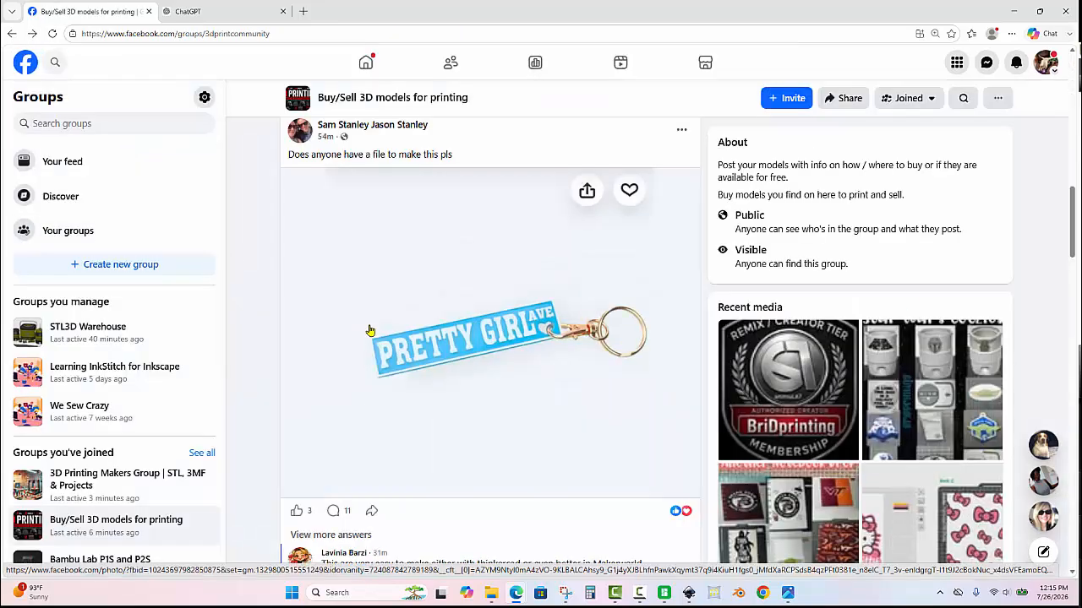
# Step: Read the comments and all nested replies on the keychain post for advice on making it
pyautogui.scroll(-3, 370, 334)
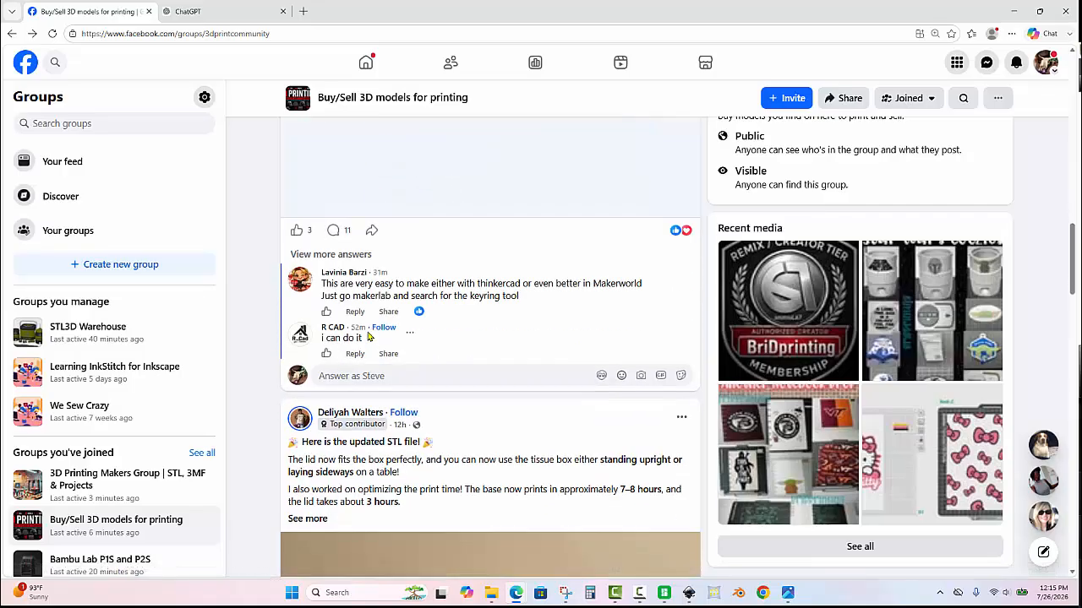
pyautogui.click(334, 232)
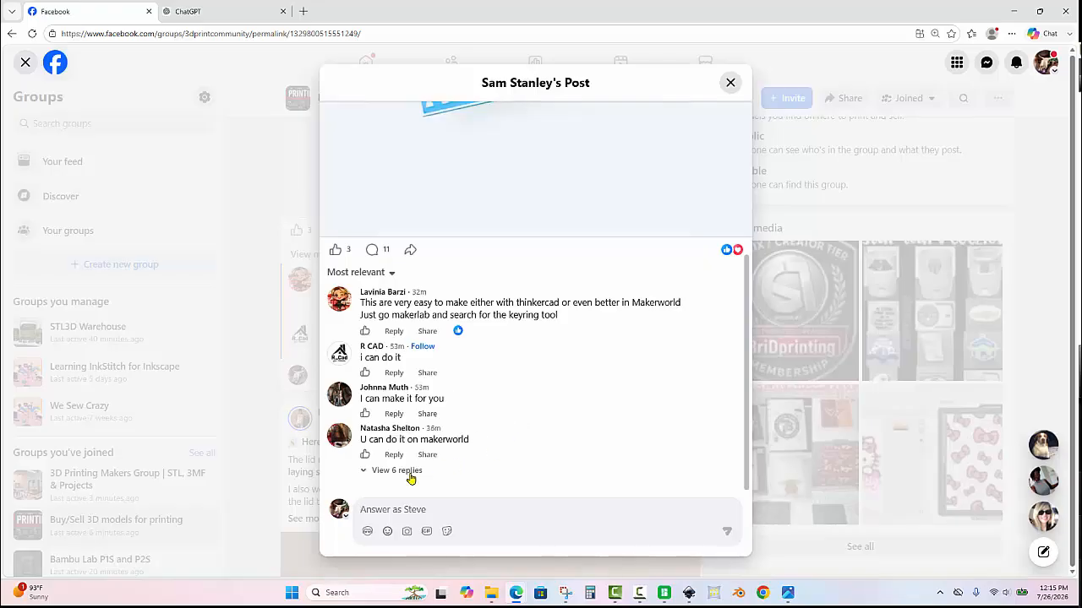
pyautogui.click(409, 473)
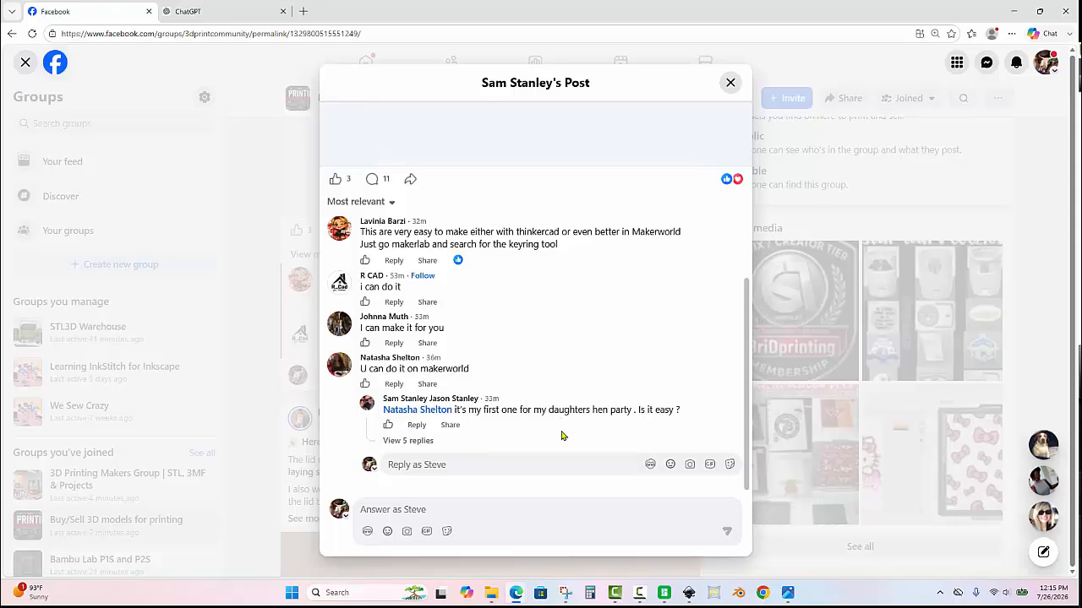
pyautogui.click(427, 441)
pyautogui.scroll(-7, 526, 418)
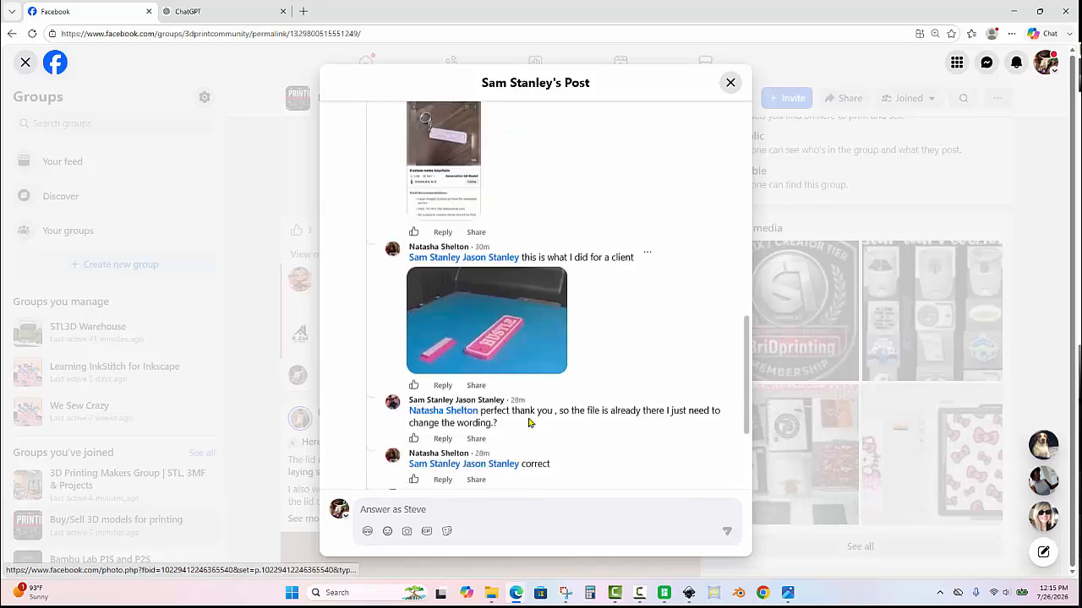
pyautogui.scroll(10, 528, 423)
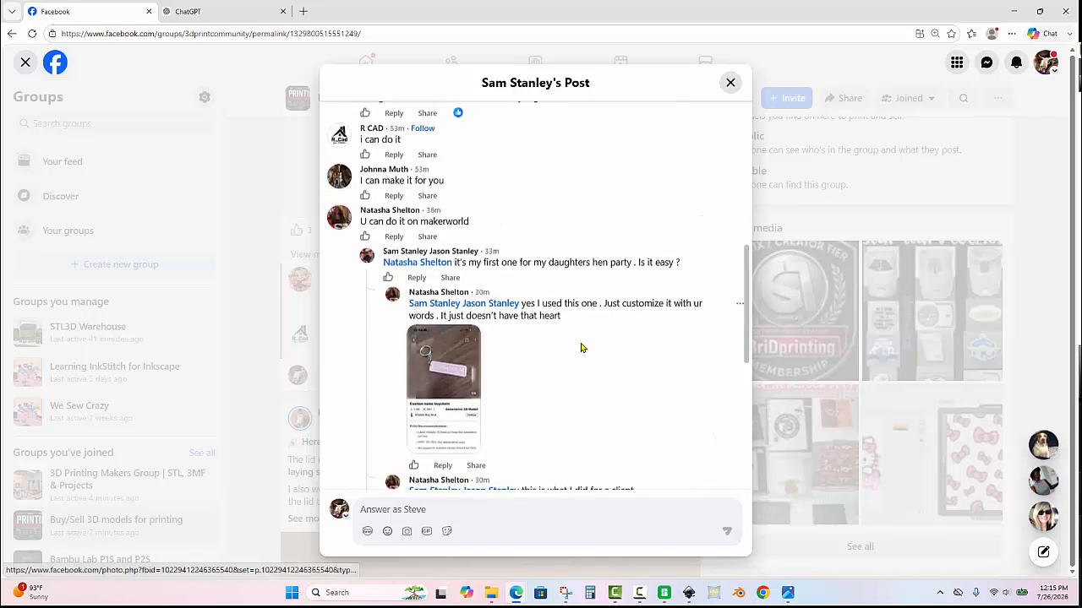
pyautogui.scroll(5, 634, 274)
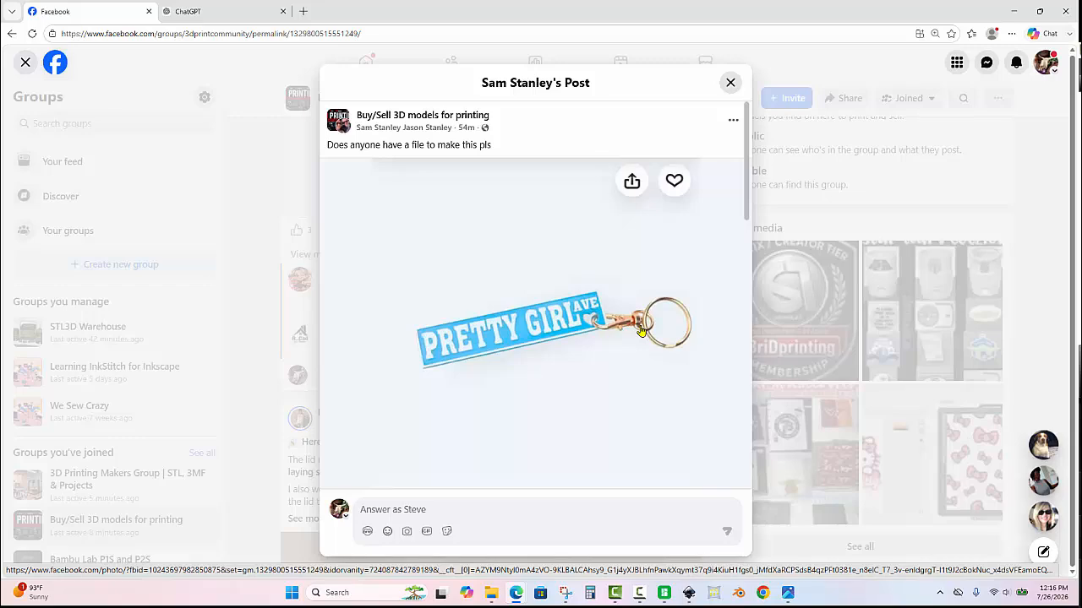
# Step: Enlarge the PRETTY GIRL AVE keychain photo, copy the image and return to the post
pyautogui.click(582, 324)
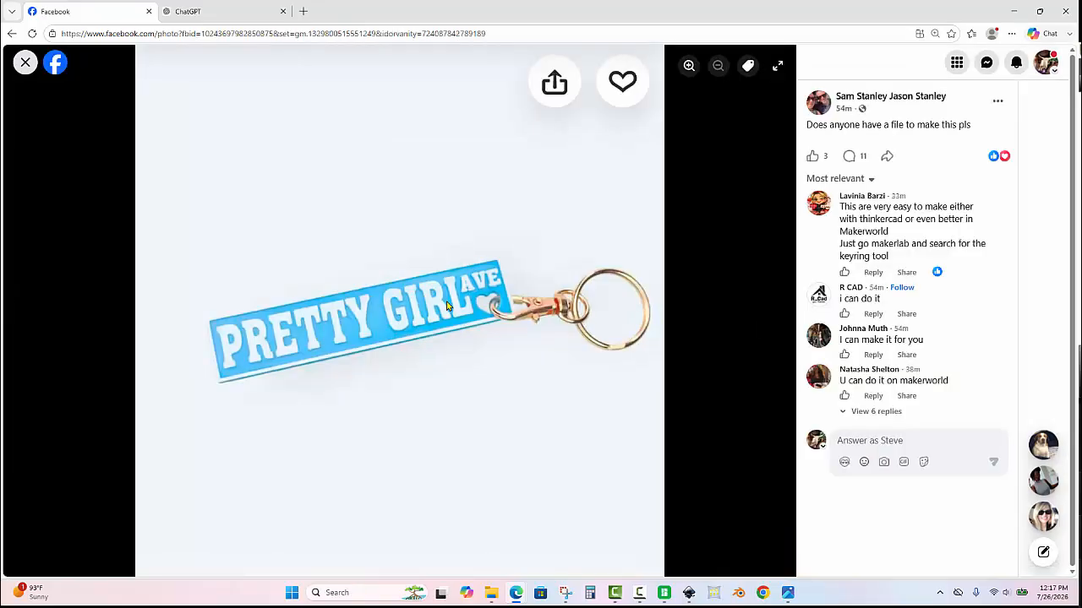
pyautogui.rightClick(448, 304)
pyautogui.click(531, 352)
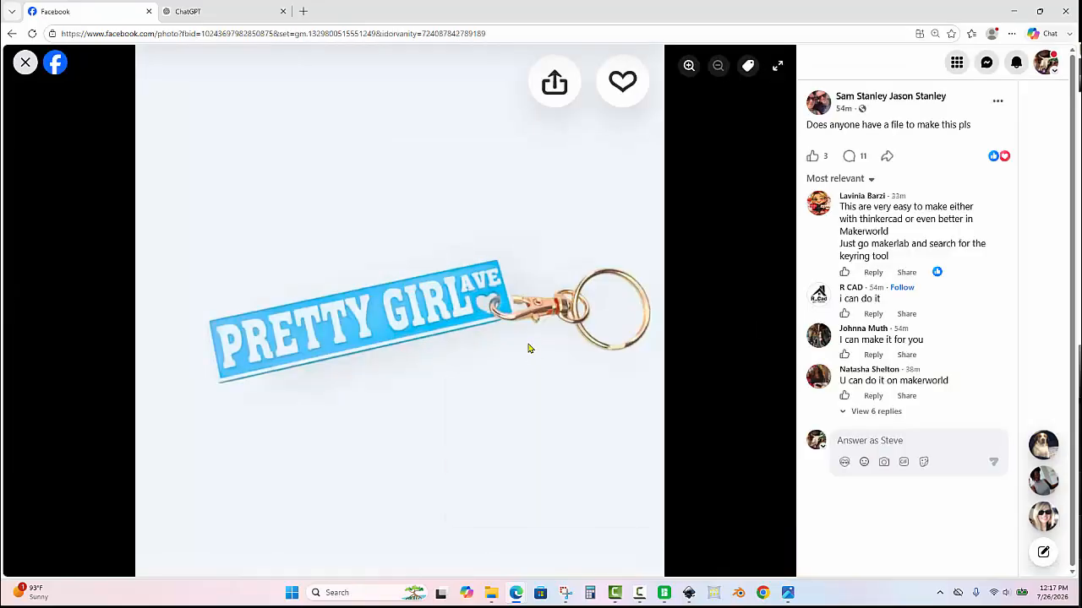
pyautogui.click(26, 61)
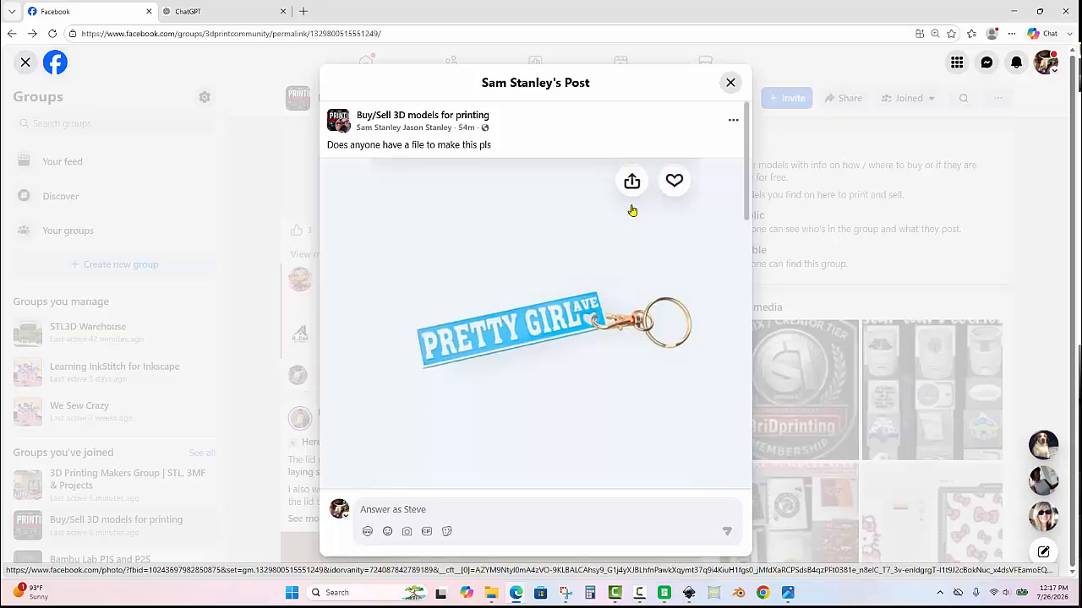
# Step: Paste the keychain photo into ChatGPT and dictate a request for black-and-white artwork about three and a half inches wide with proportionate height
pyautogui.click(240, 18)
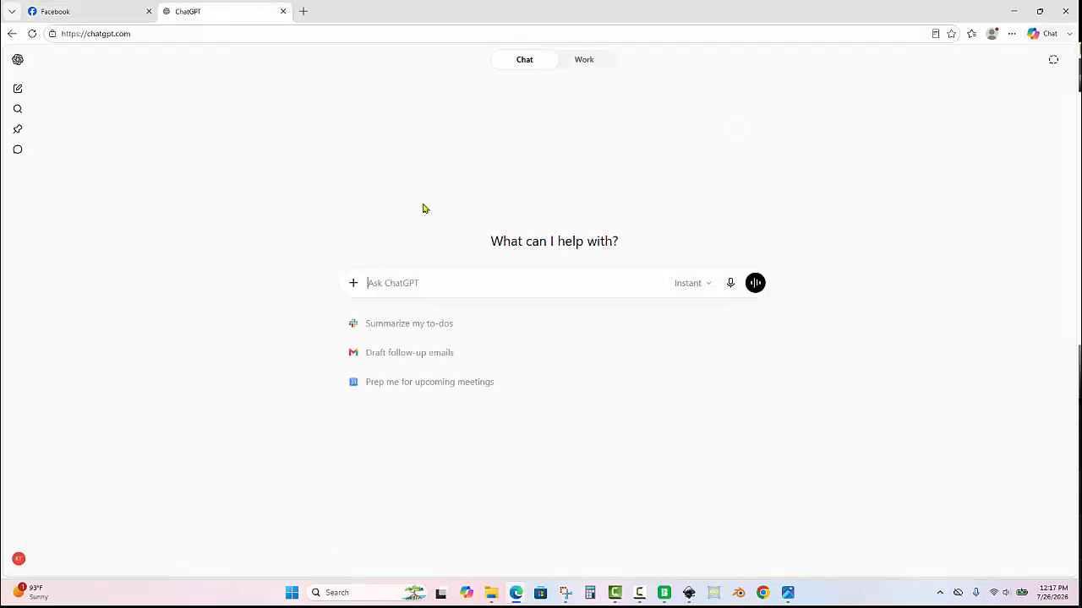
pyautogui.rightClick(450, 283)
pyautogui.click(520, 392)
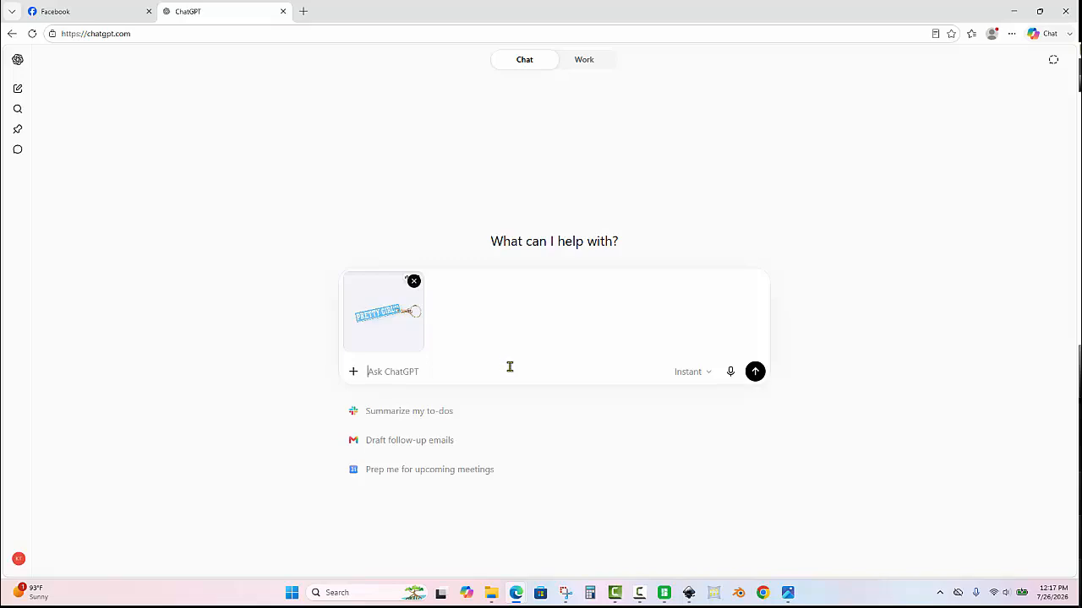
pyautogui.click(731, 373)
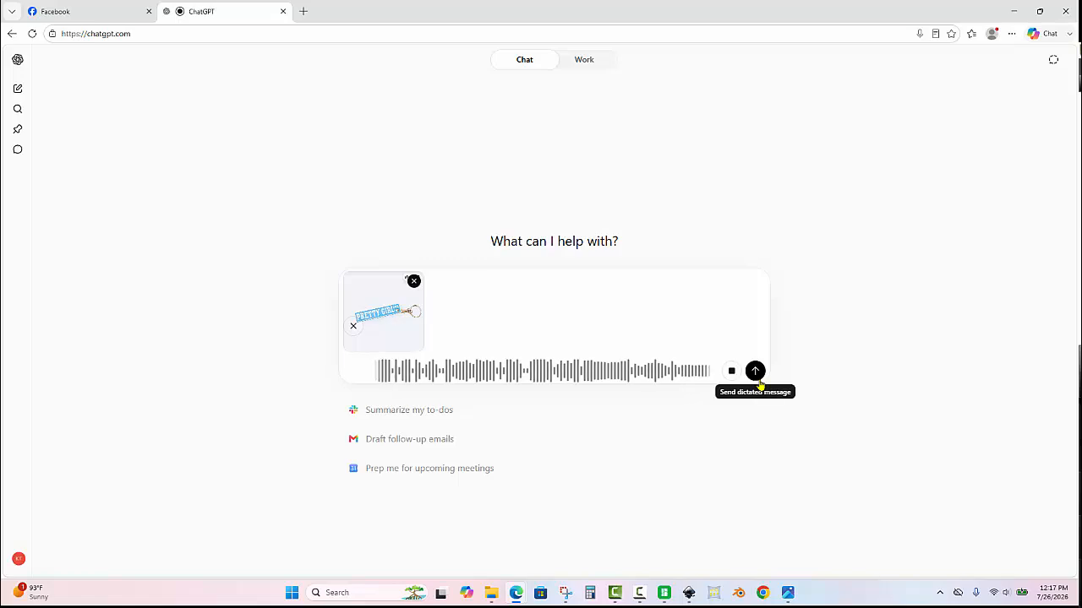
pyautogui.click(757, 376)
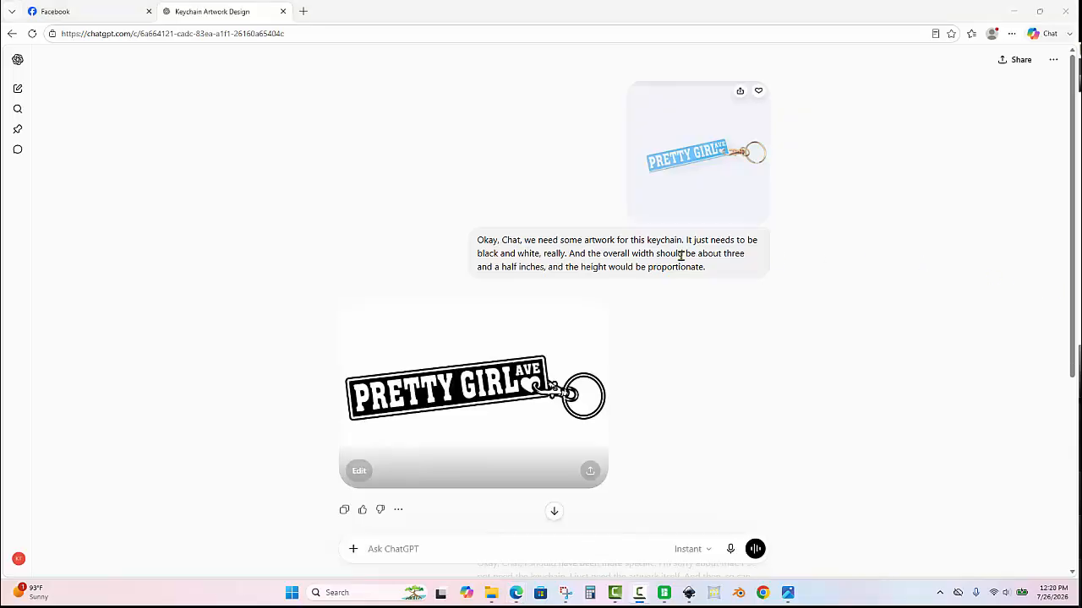
# Step: Open the generated horizontal PRETTY GIRL AVE artwork without the key ring at full size and copy the image
pyautogui.scroll(-1, 469, 321)
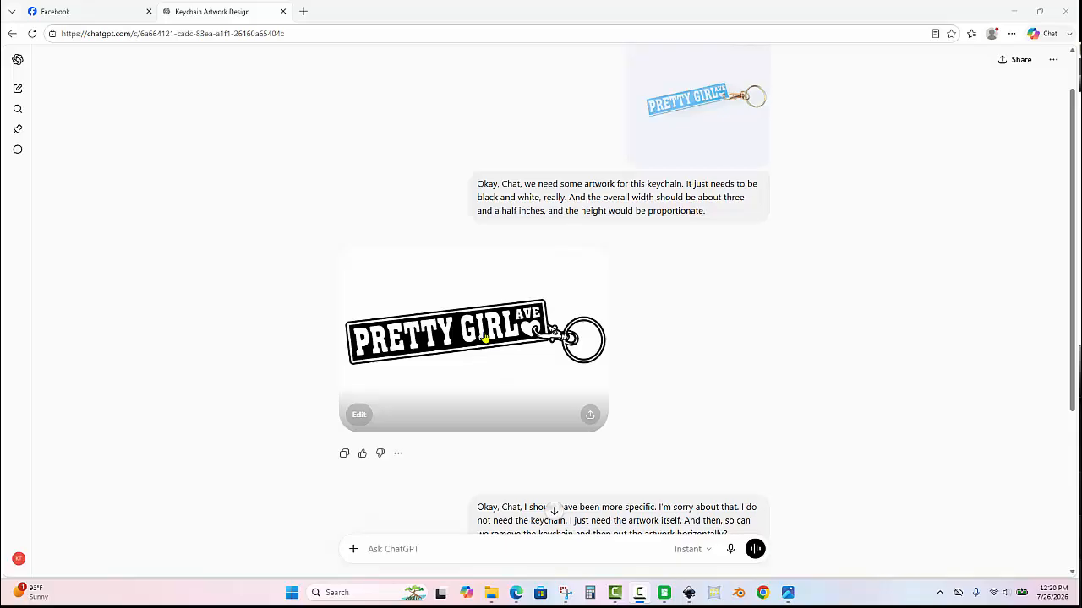
pyautogui.scroll(-3, 484, 337)
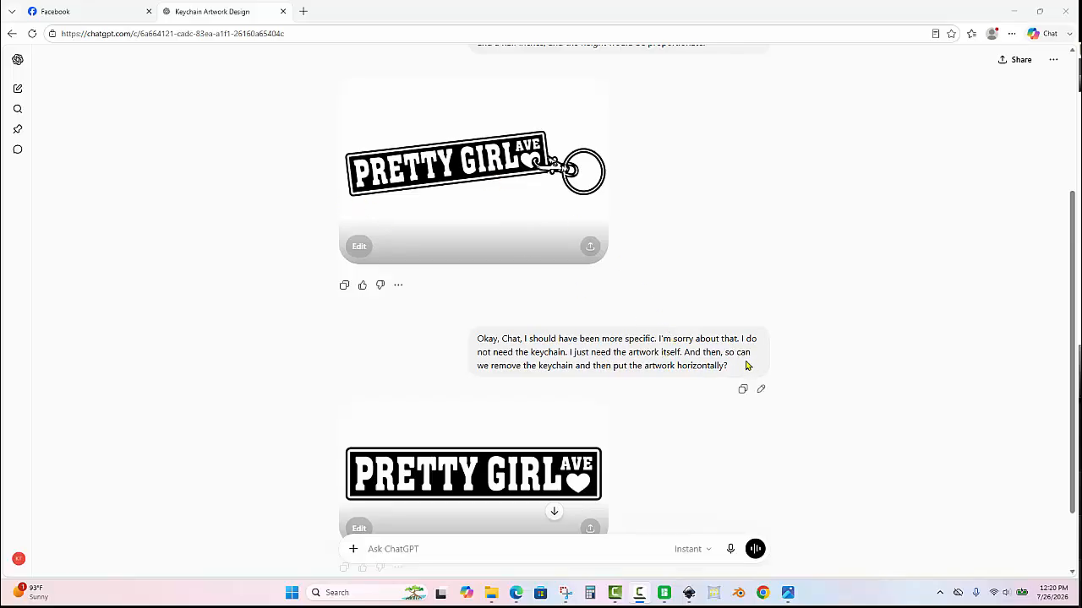
pyautogui.scroll(-2, 589, 395)
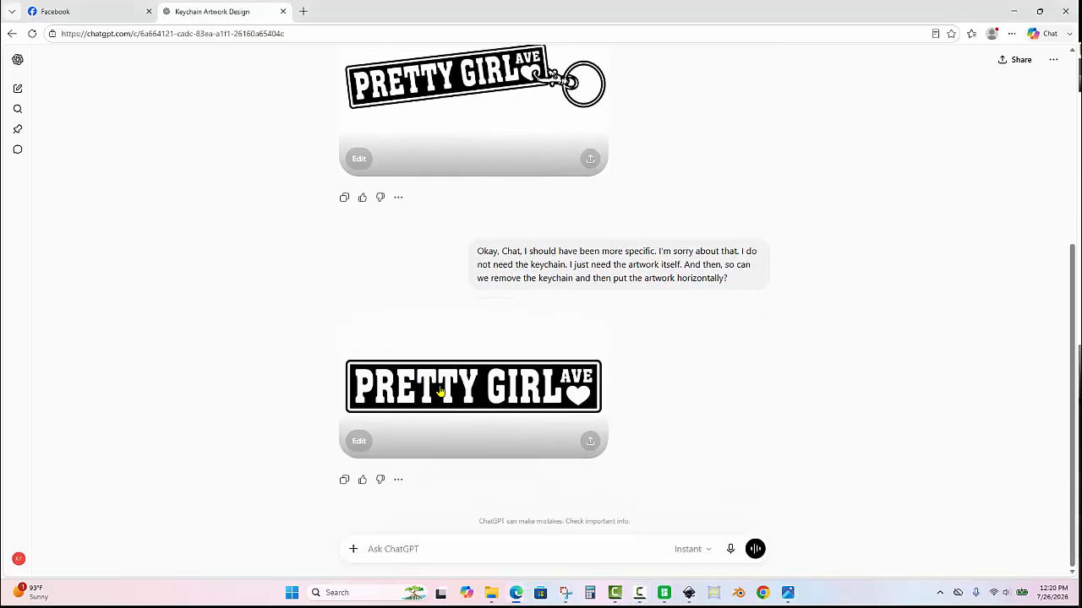
pyautogui.click(440, 392)
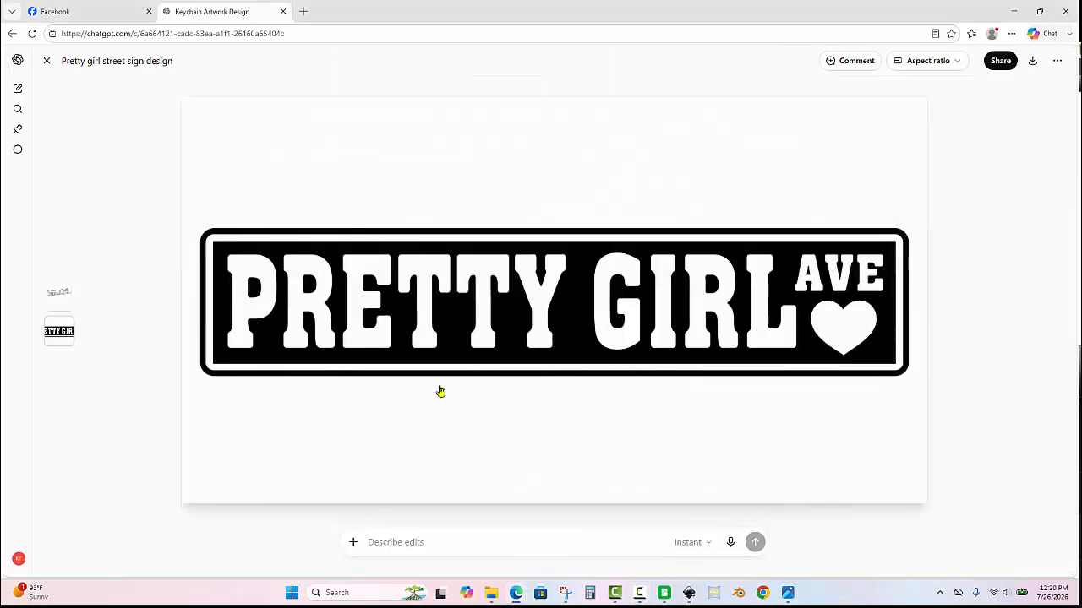
pyautogui.rightClick(583, 311)
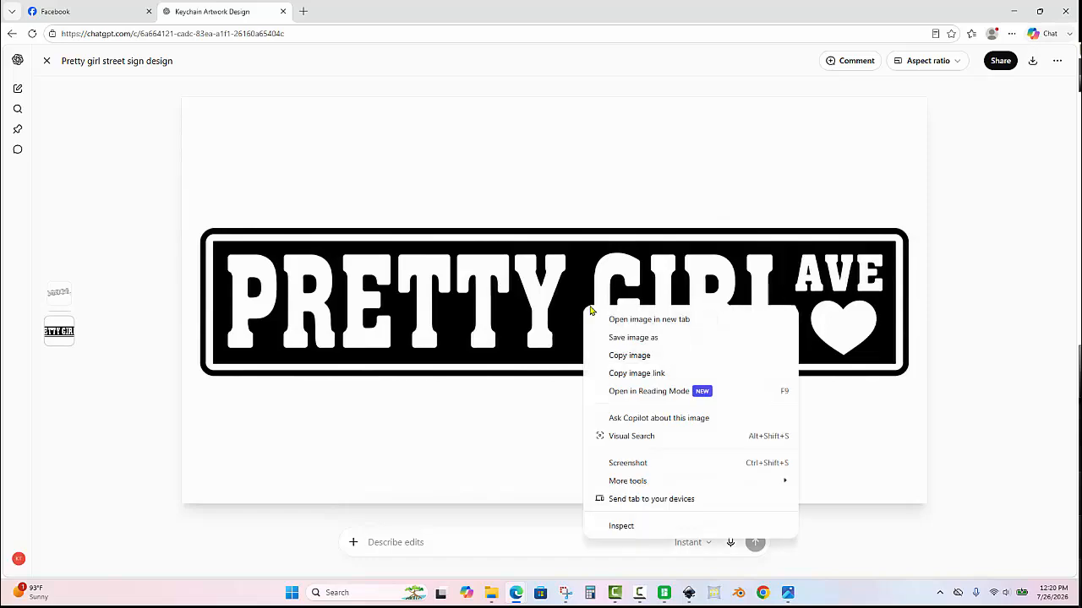
pyautogui.click(652, 355)
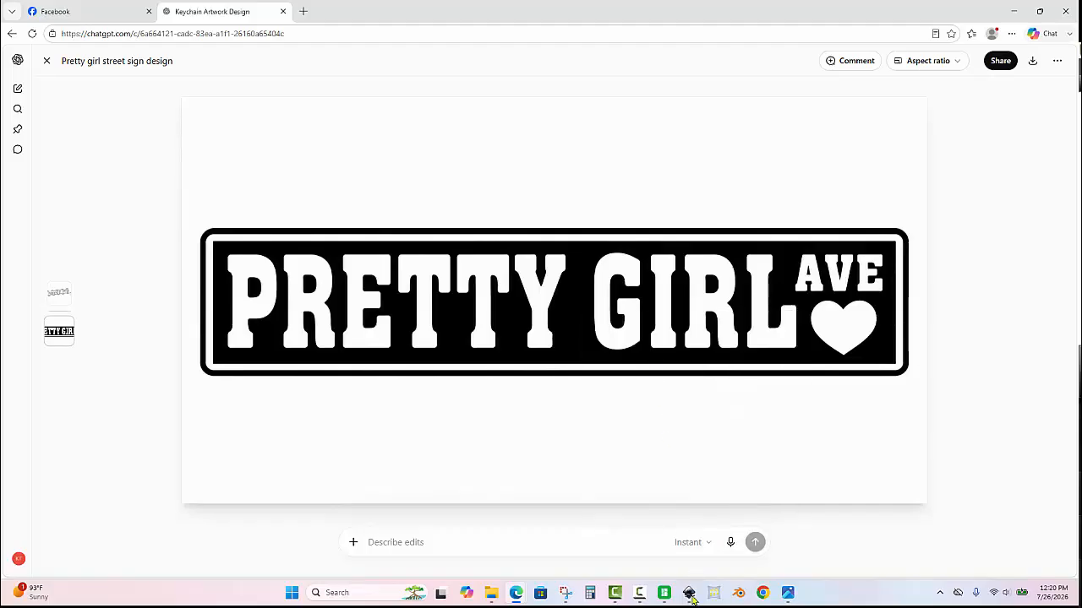
# Step: Switch to Inkscape, create a new document, paste the copied artwork and shift it slightly over the page
pyautogui.moveTo(691, 597)
pyautogui.click(649, 529)
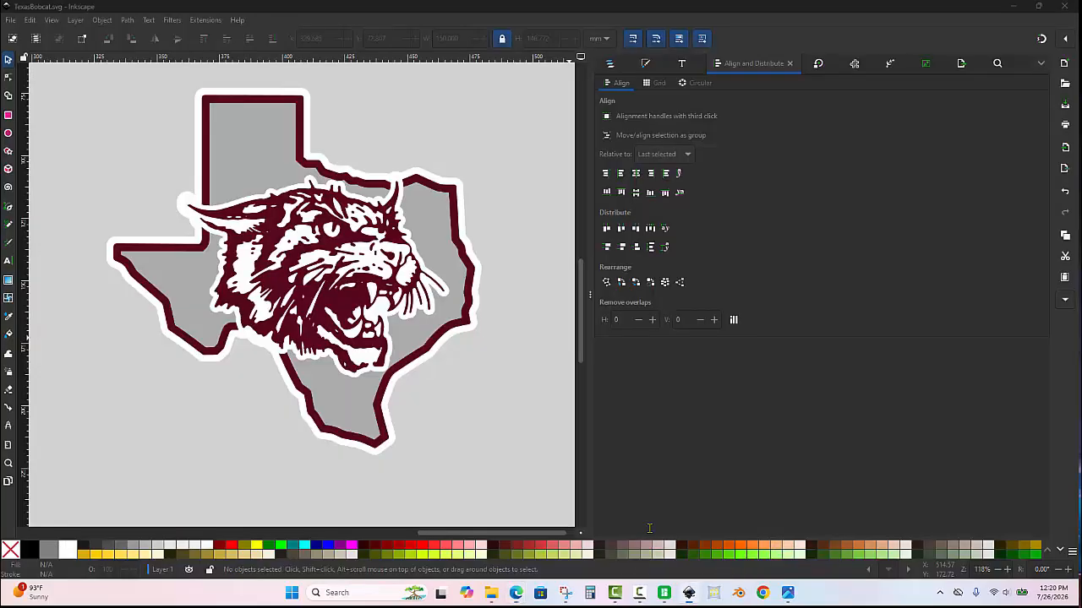
pyautogui.click(10, 20)
pyautogui.click(28, 36)
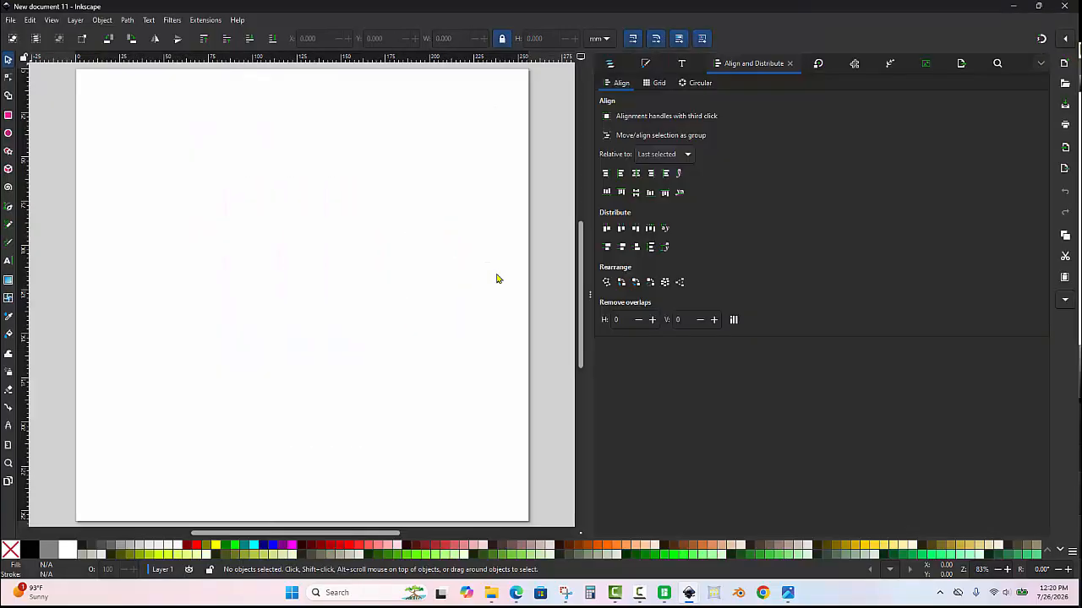
pyautogui.rightClick(344, 194)
pyautogui.click(343, 210)
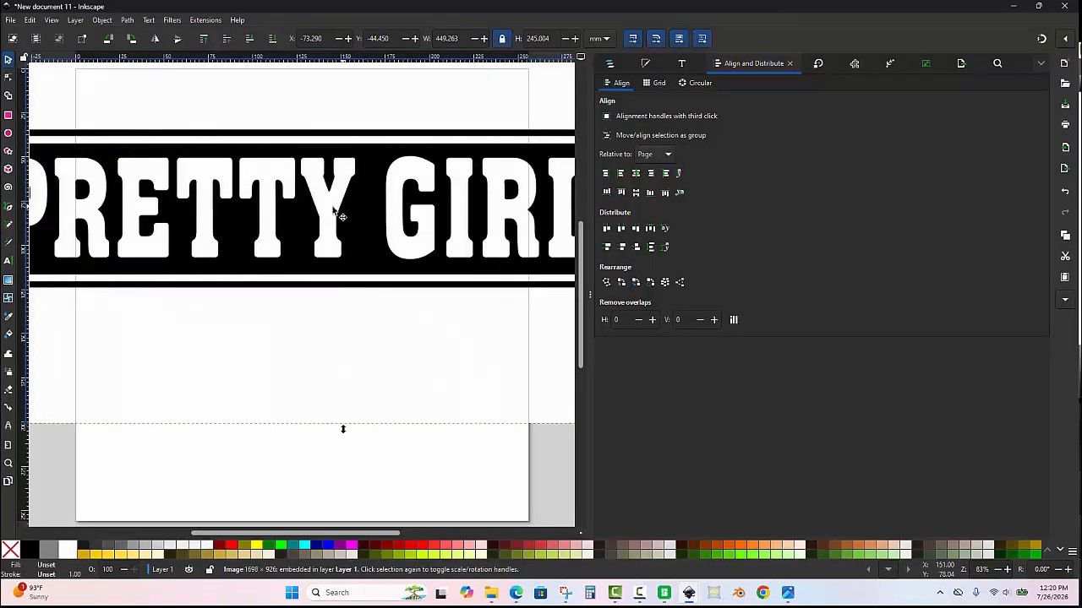
pyautogui.scroll(-3, 340, 215)
pyautogui.moveTo(315, 220); pyautogui.dragTo(328, 236)
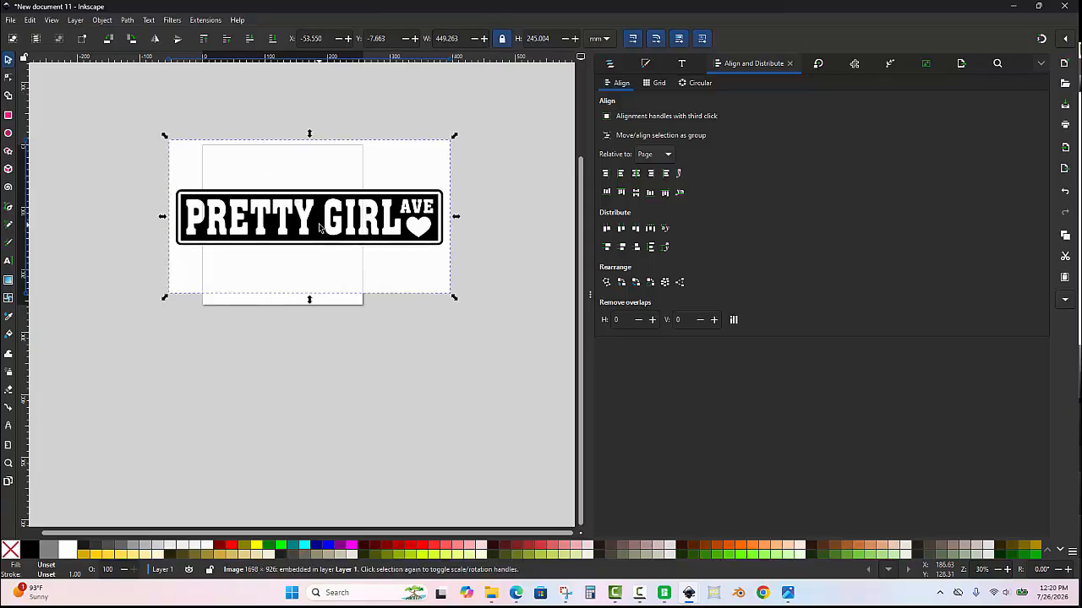
# Step: Trace the pasted artwork into a vector path using a single-scan brightness cutoff
pyautogui.rightClick(322, 235)
pyautogui.click(309, 369)
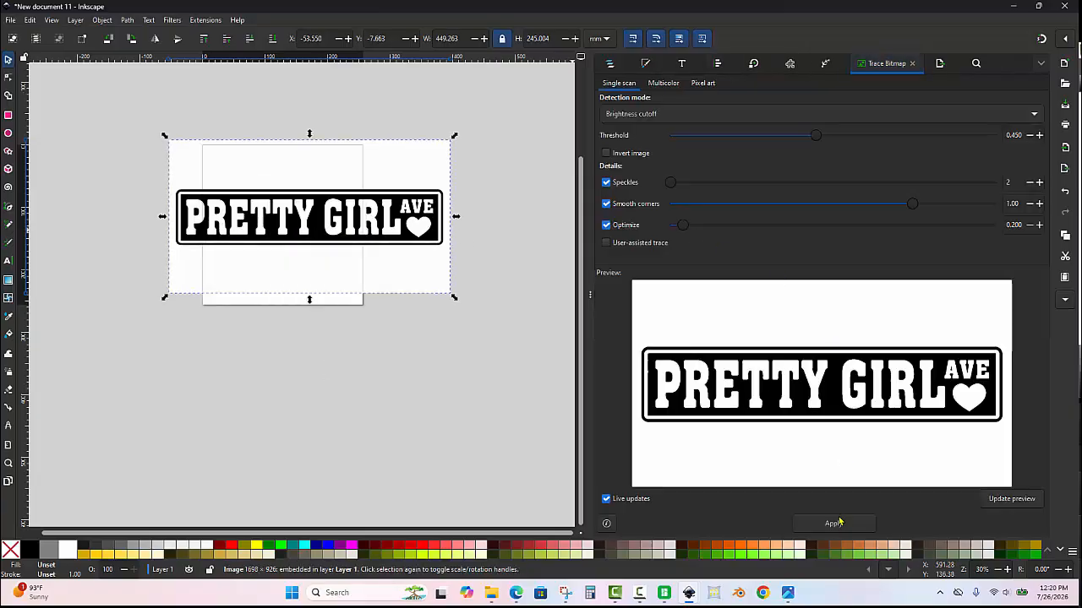
pyautogui.click(839, 523)
# Step: Move the traced path below the page, clear of the original bitmap, and delete the bitmap
pyautogui.moveTo(372, 230); pyautogui.dragTo(442, 435)
pyautogui.click(424, 263)
pyautogui.press('Delete')
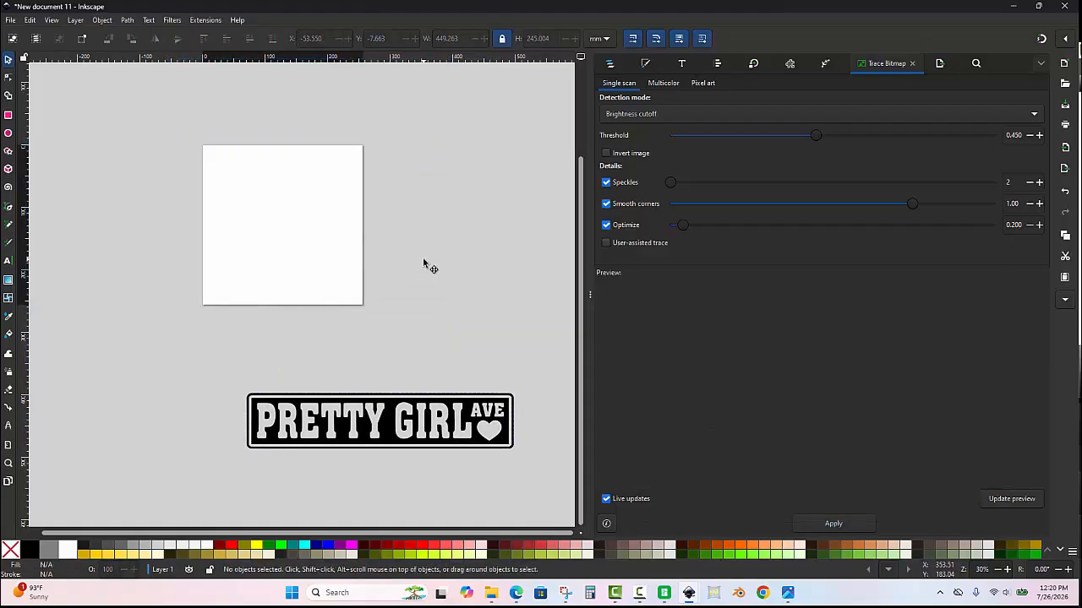
# Step: Resize the traced PRETTY GIRL AVE path to a width of 87 mm with its proportions locked
pyautogui.click(436, 414)
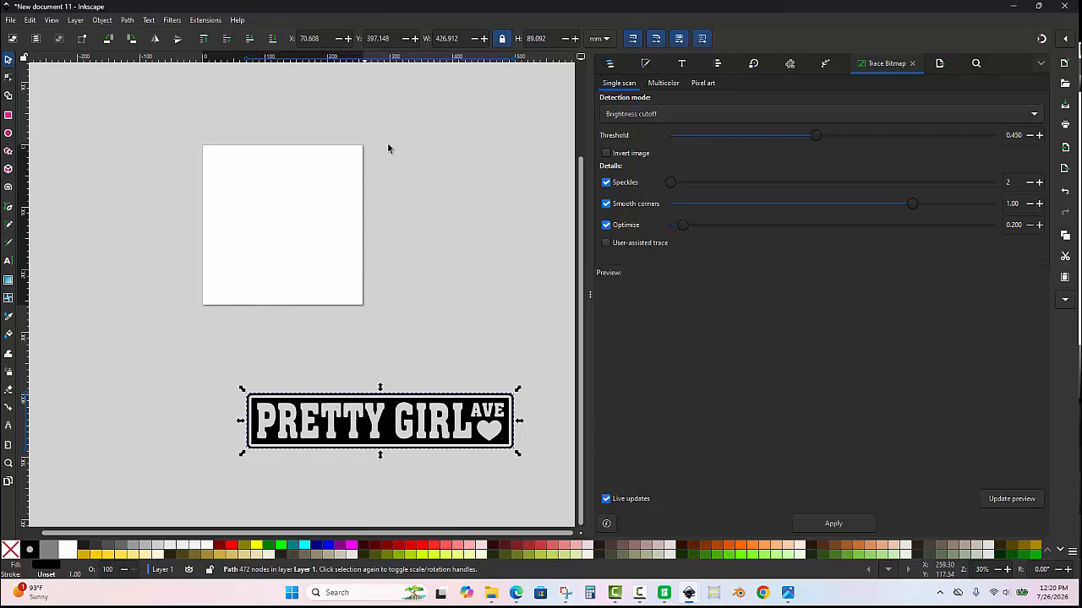
pyautogui.doubleClick(455, 38)
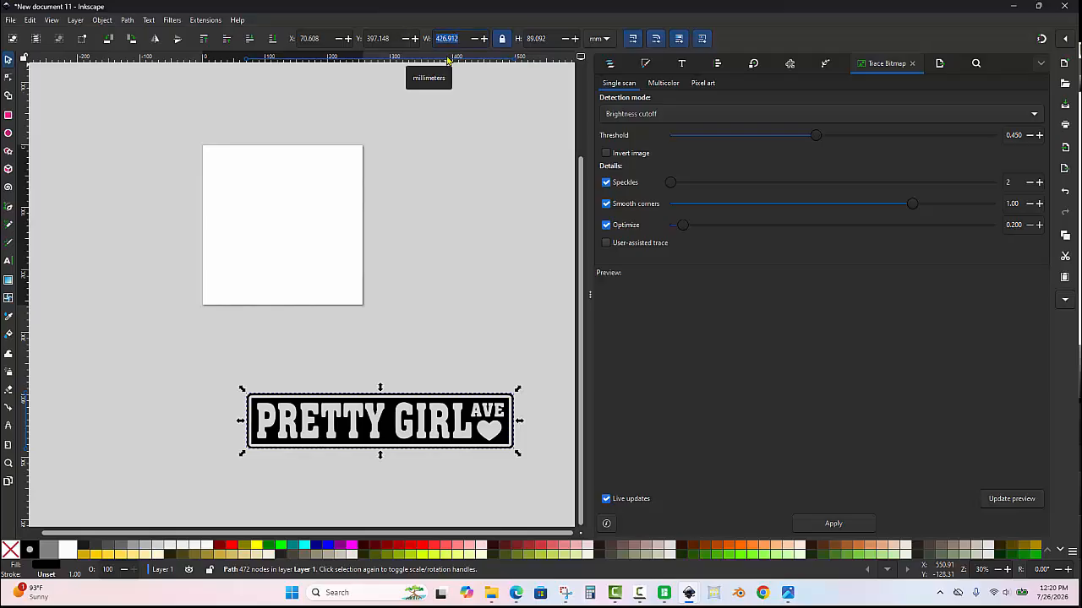
pyautogui.write('87')
pyautogui.press('Return')
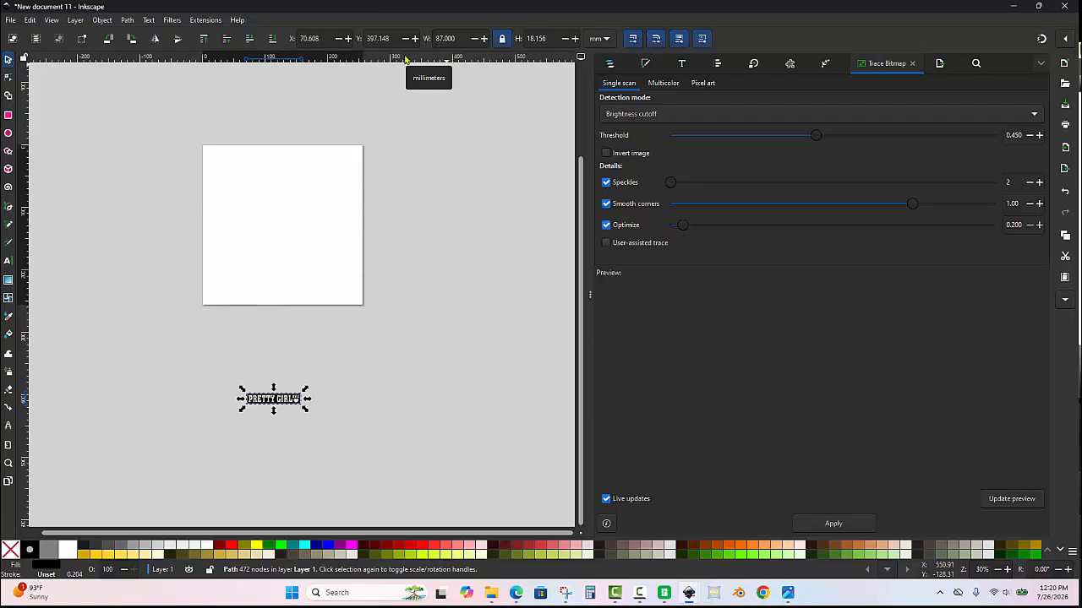
pyautogui.scroll(5, 228, 464)
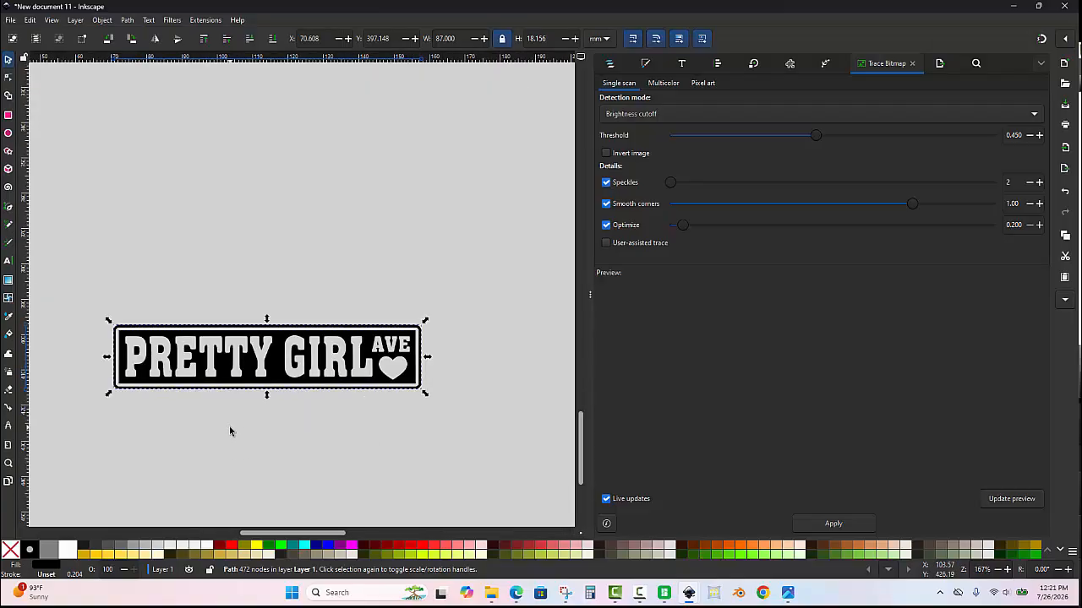
pyautogui.click(229, 430)
pyautogui.scroll(-1, 354, 221)
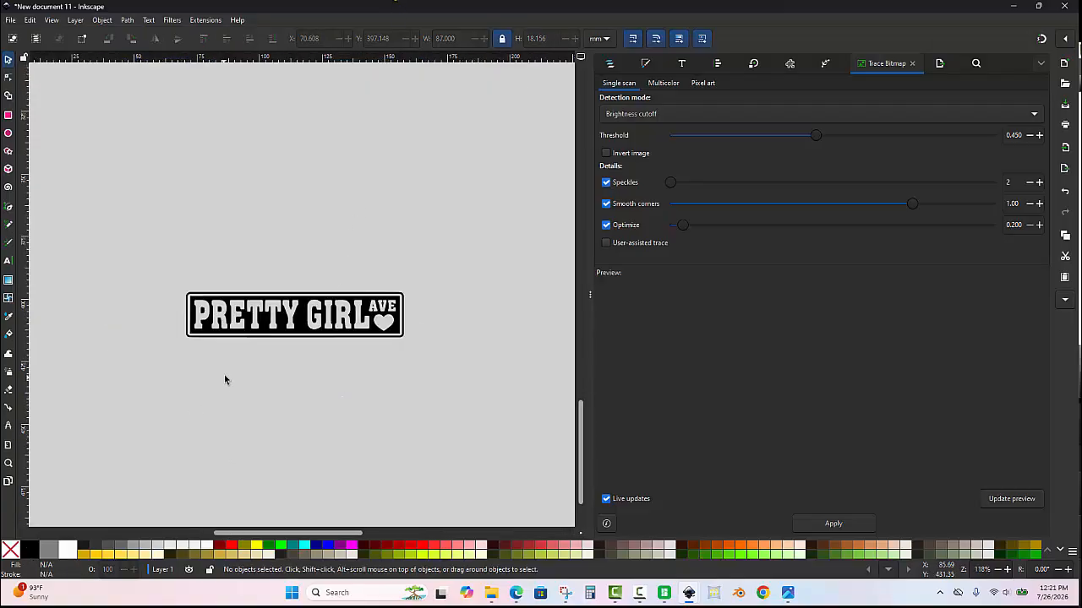
pyautogui.scroll(1, 225, 378)
pyautogui.click(328, 300)
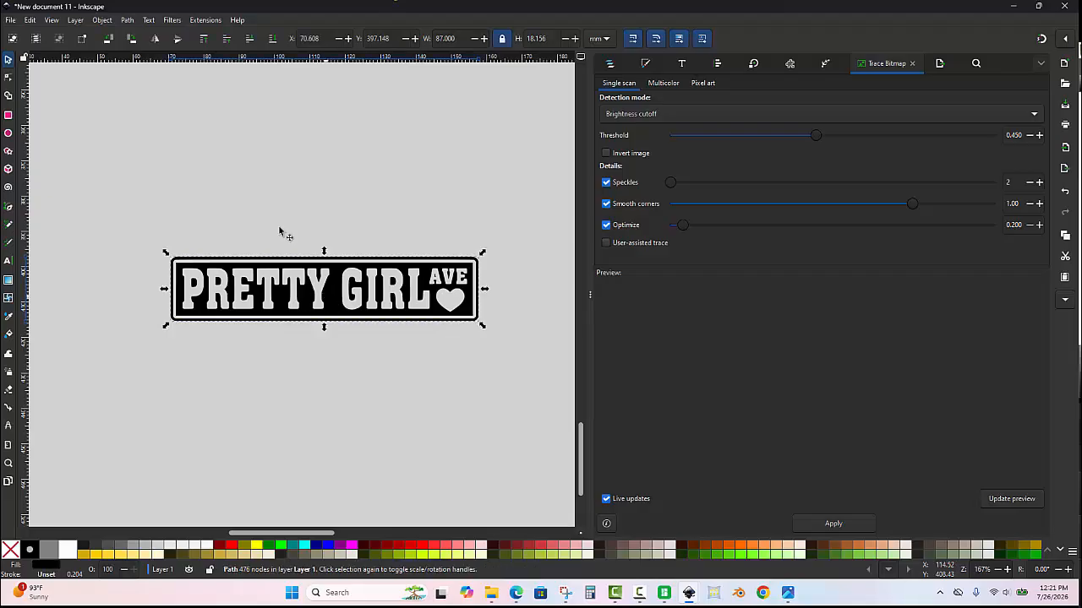
# Step: Break the traced PRETTY GIRL AVE path apart into separate shapes and clear the selection
pyautogui.click(128, 21)
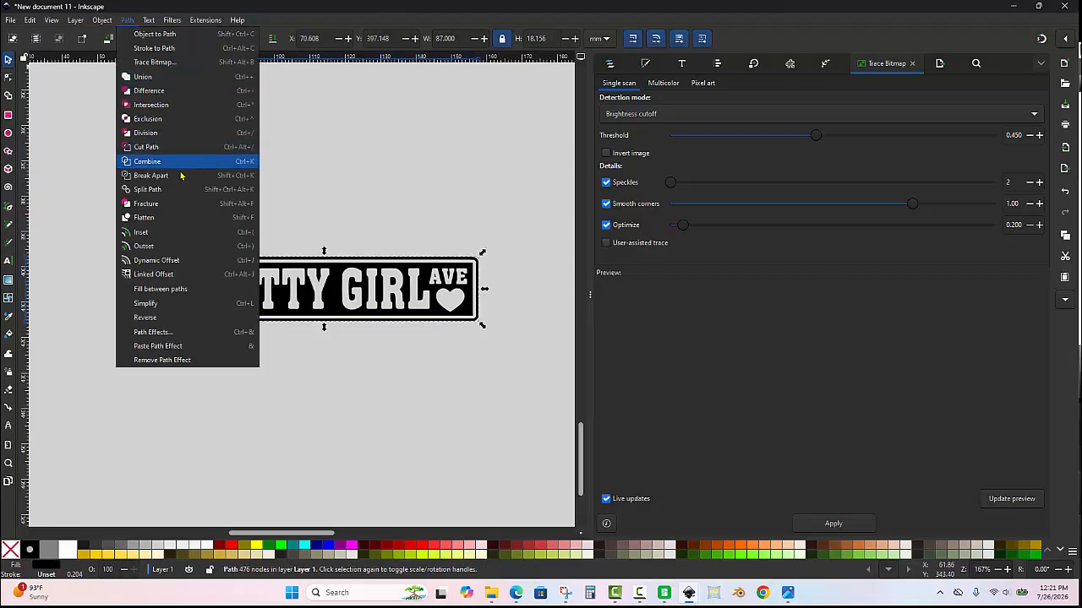
pyautogui.click(179, 176)
pyautogui.click(145, 185)
# Step: Fill the outermost rounded plate shape with fuchsia and deselect it
pyautogui.scroll(2, 130, 250)
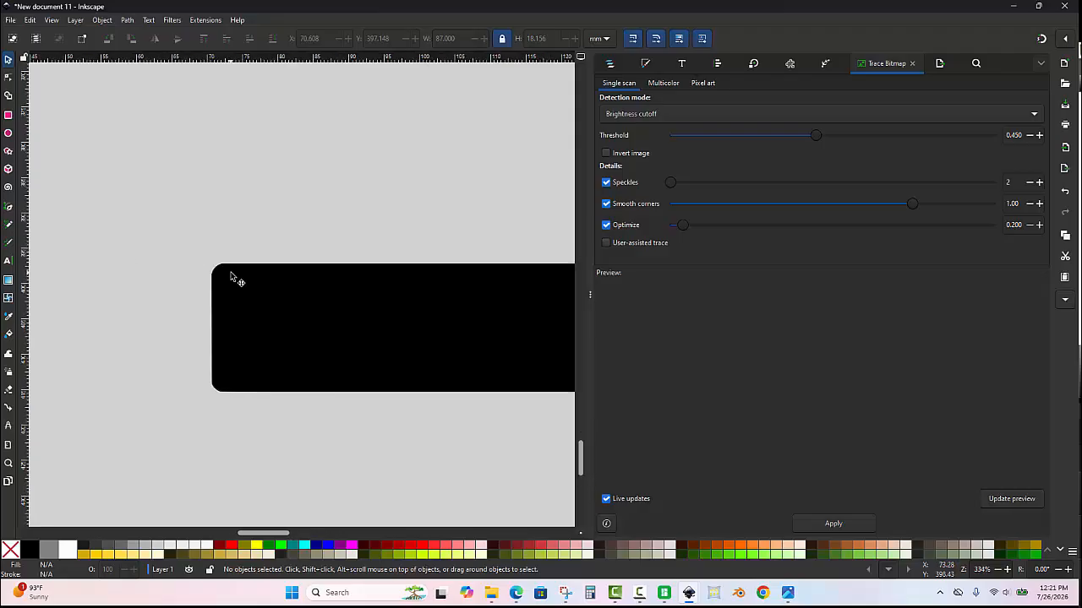
pyautogui.scroll(1, 233, 274)
pyautogui.scroll(2, 202, 272)
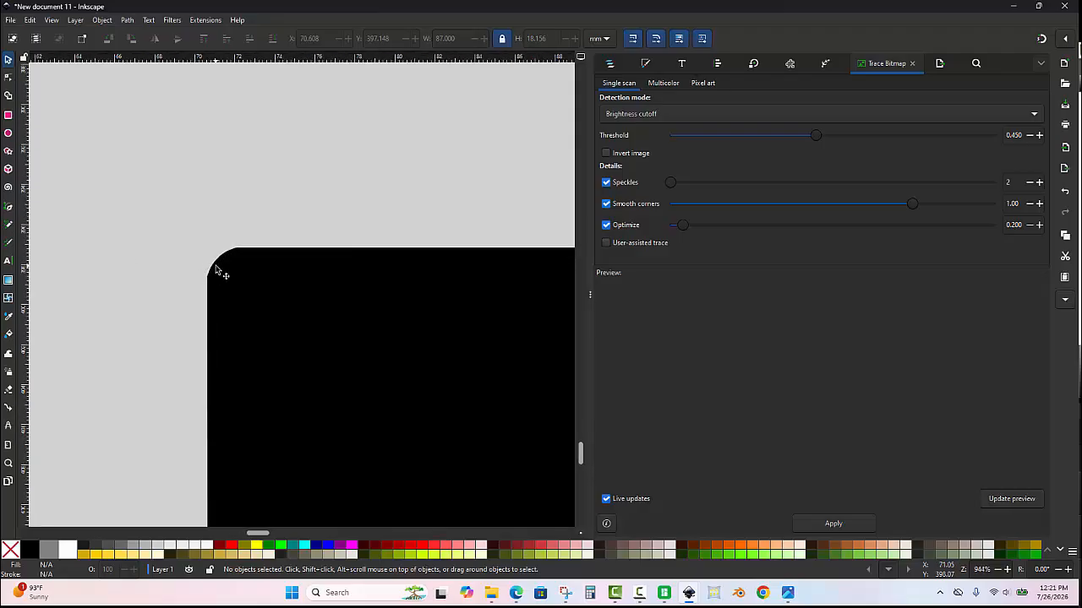
pyautogui.click(216, 272)
pyautogui.click(354, 548)
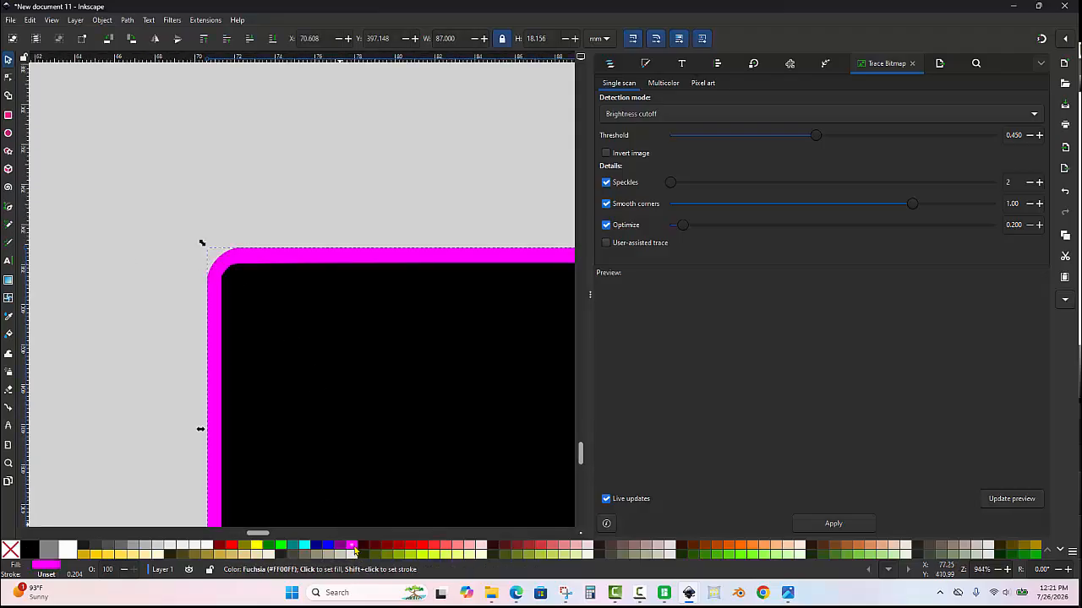
pyautogui.scroll(-4, 165, 90)
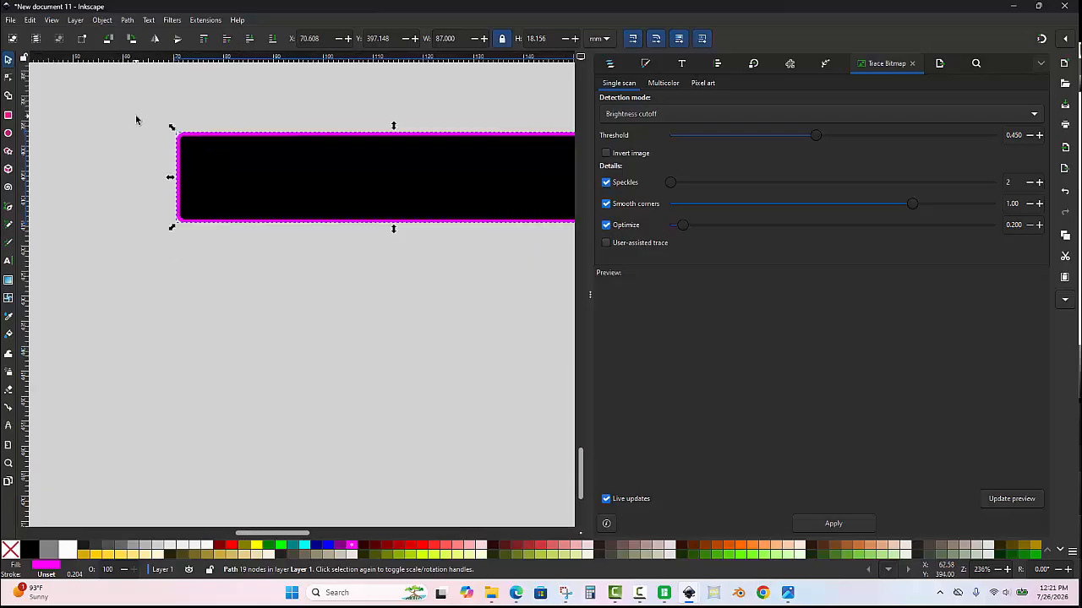
pyautogui.click(136, 120)
# Step: In outline display, combine the two inner border outlines into one frame path, and return to normal display
pyautogui.scroll(1, 169, 177)
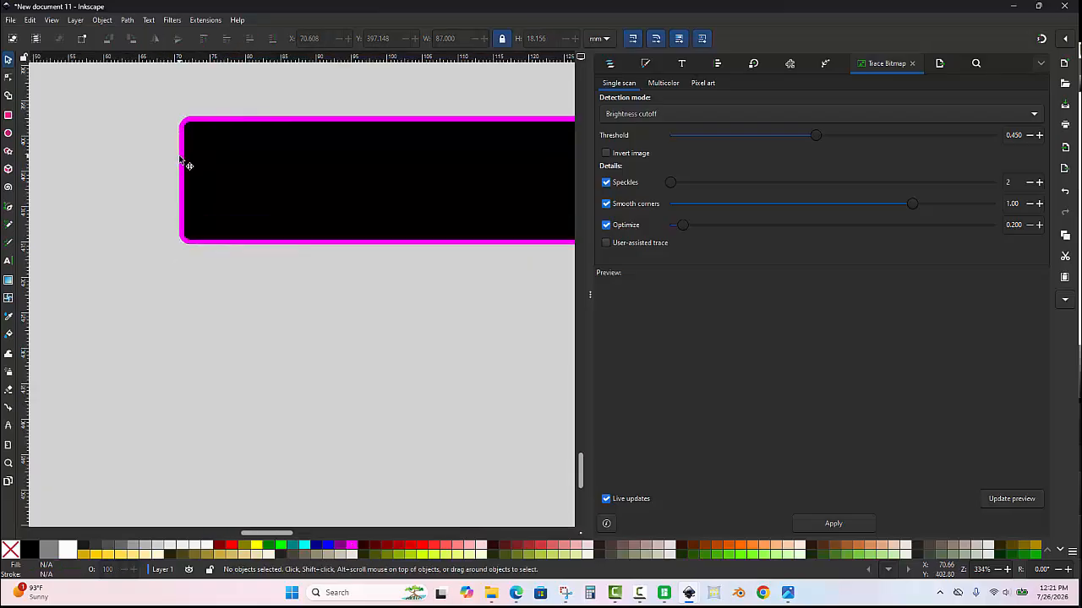
pyautogui.press('ctrl+KP_5')
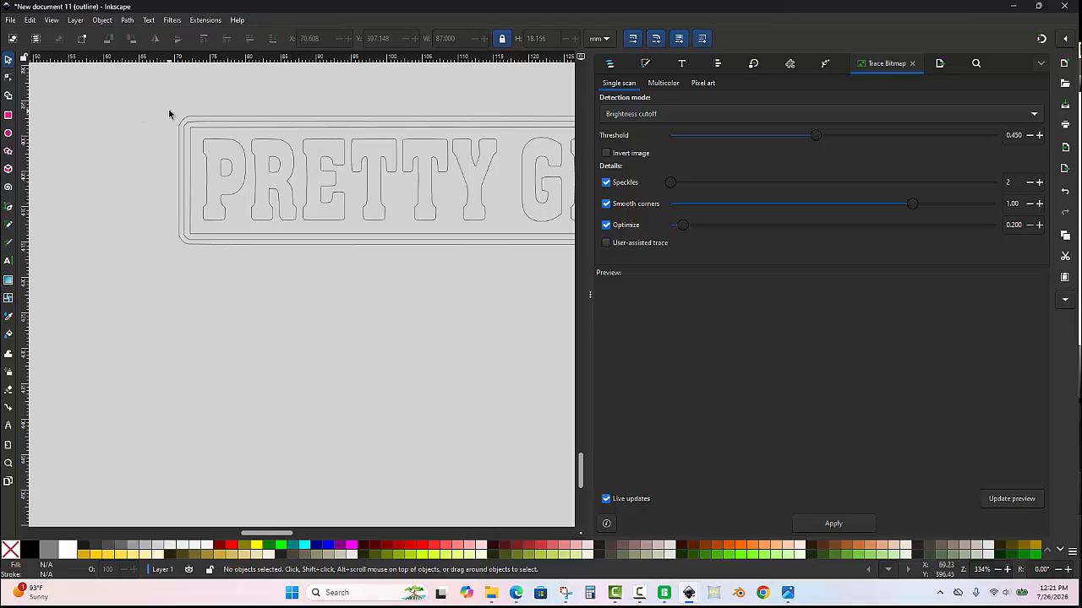
pyautogui.scroll(5, 201, 145)
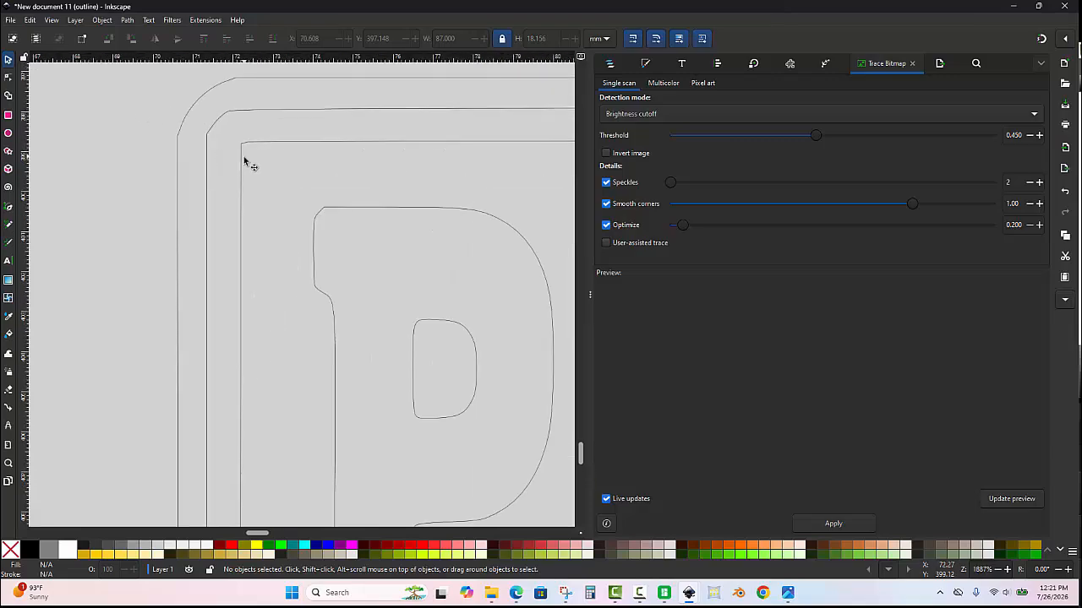
pyautogui.click(241, 161)
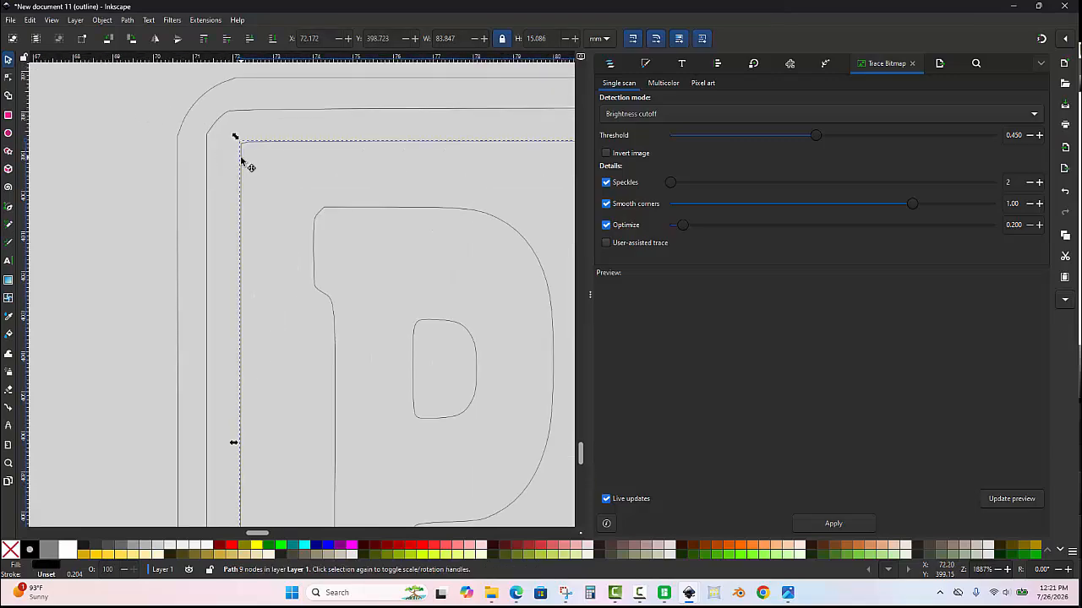
pyautogui.keyDown('shift'); pyautogui.click(207, 156); pyautogui.keyUp('shift')
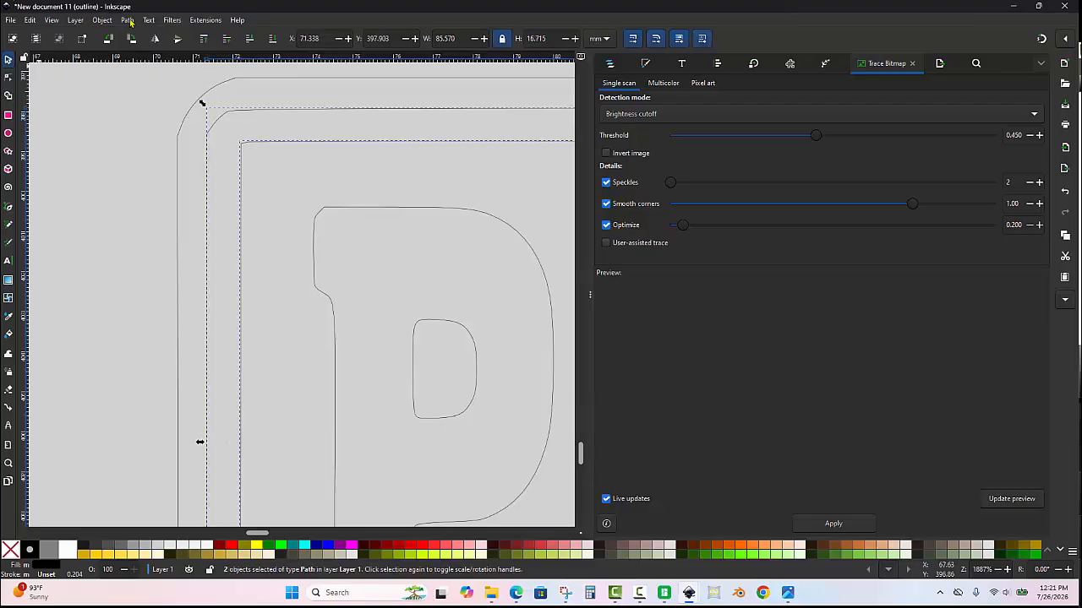
pyautogui.click(127, 19)
pyautogui.click(179, 163)
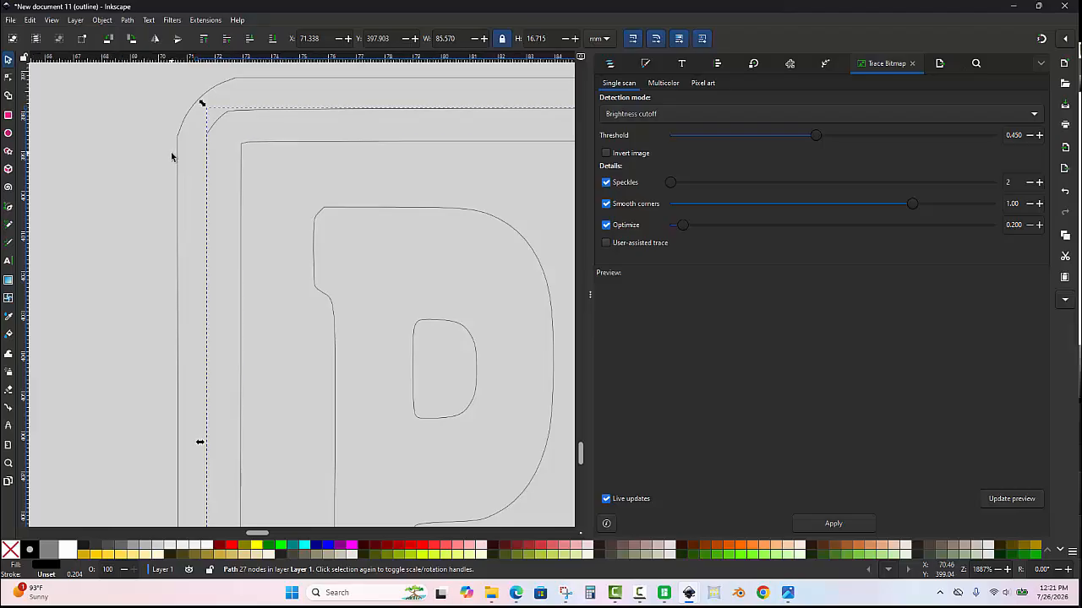
pyautogui.scroll(-1, 172, 153)
pyautogui.hotkey('ctrl', '5')
pyautogui.scroll(-4, 137, 139)
pyautogui.click(137, 155)
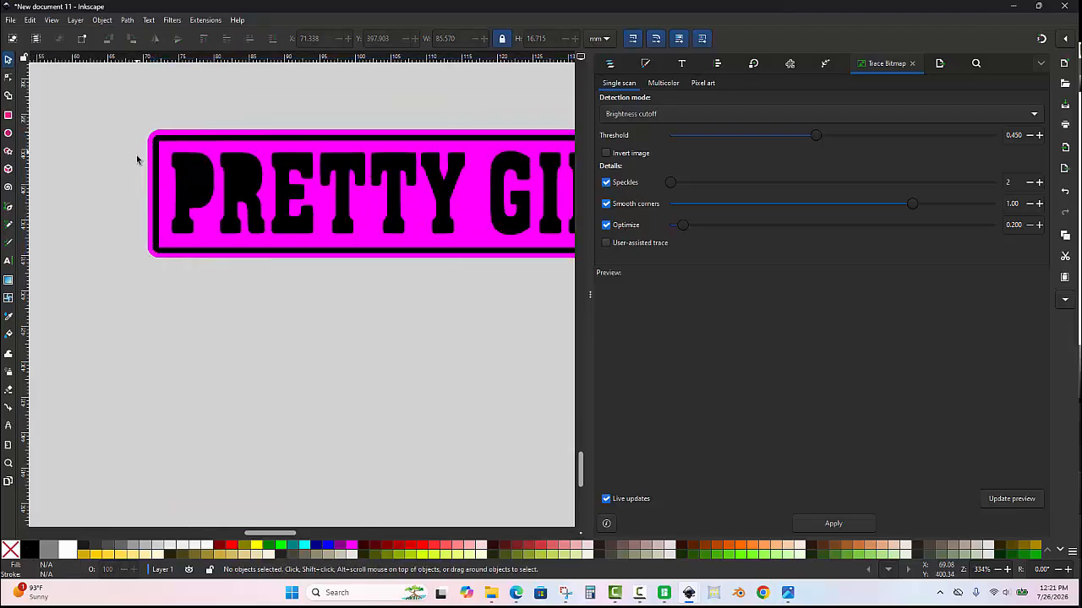
# Step: Combine all the PRETTY GIRL letter shapes, including their counters, into a single path
pyautogui.scroll(-1, 137, 157)
pyautogui.scroll(-1, 147, 135)
pyautogui.scroll(1, 82, 126)
pyautogui.moveTo(80, 122); pyautogui.dragTo(514, 277)
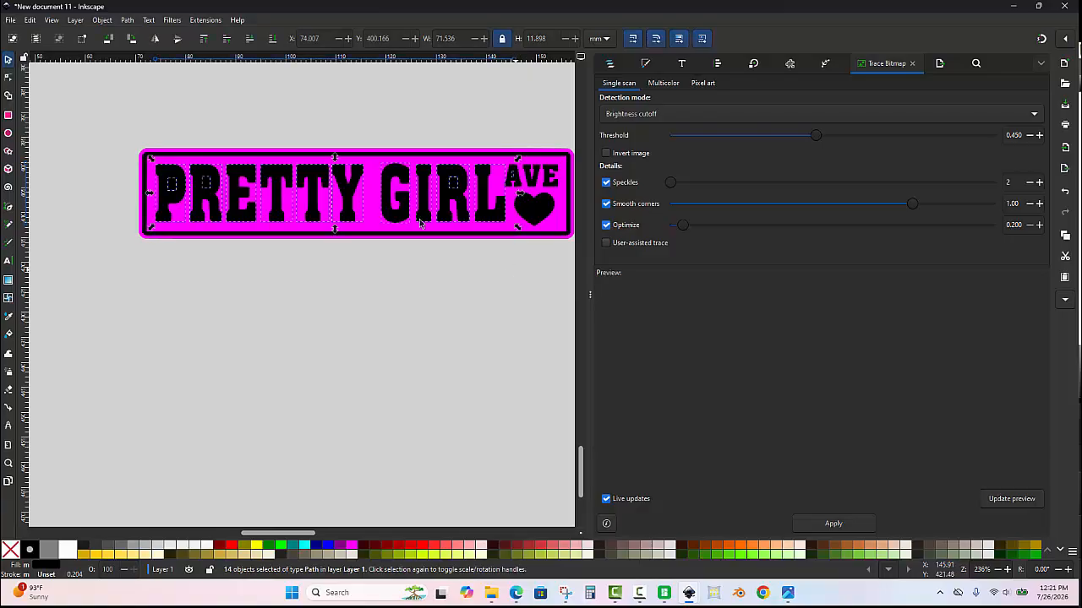
pyautogui.scroll(3, 538, 201)
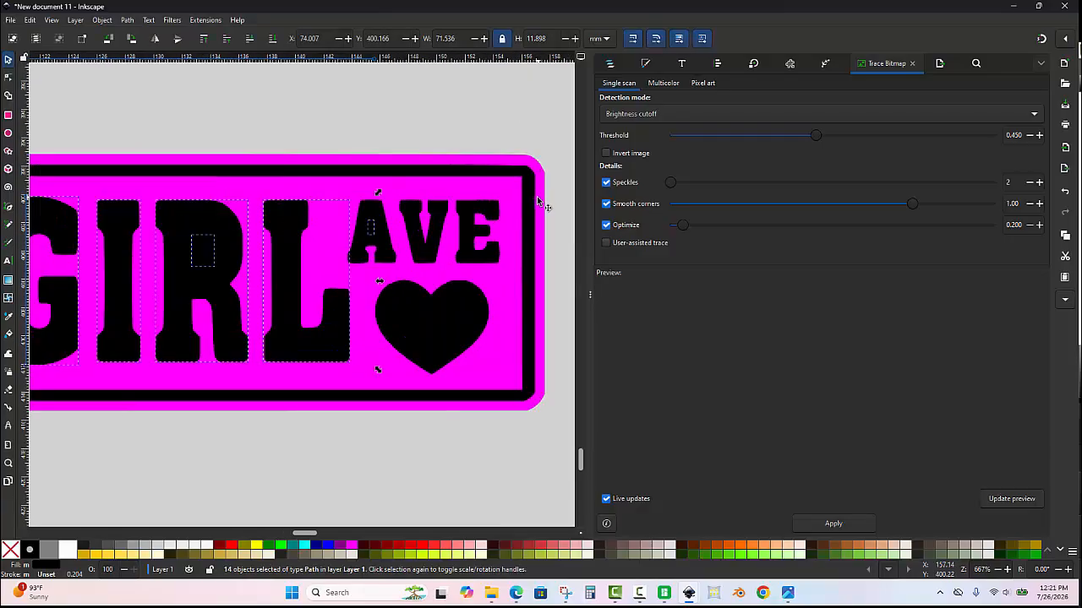
pyautogui.scroll(-2, 384, 150)
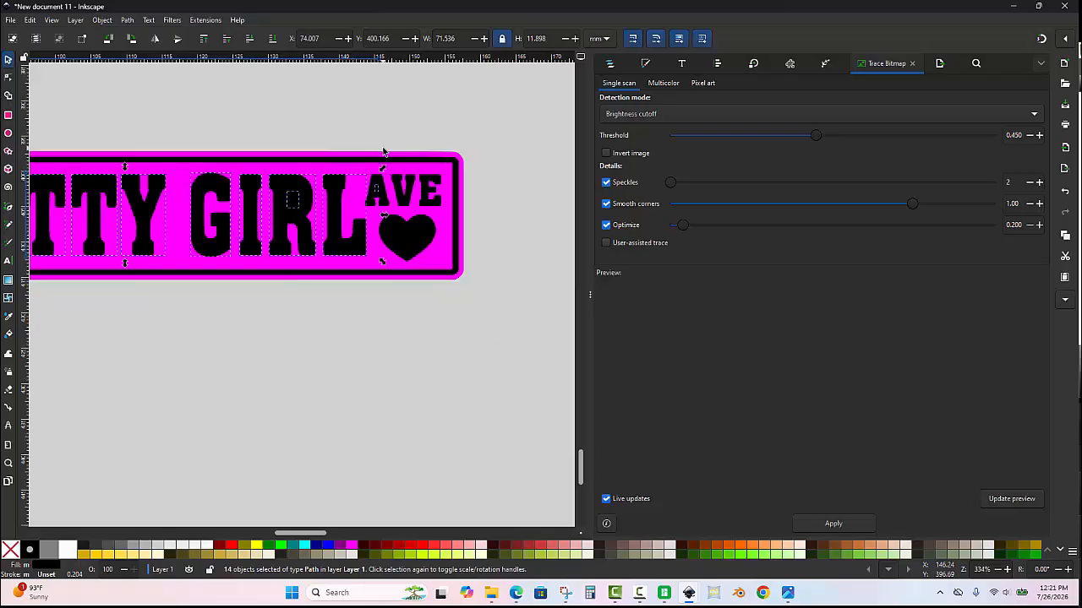
pyautogui.click(127, 19)
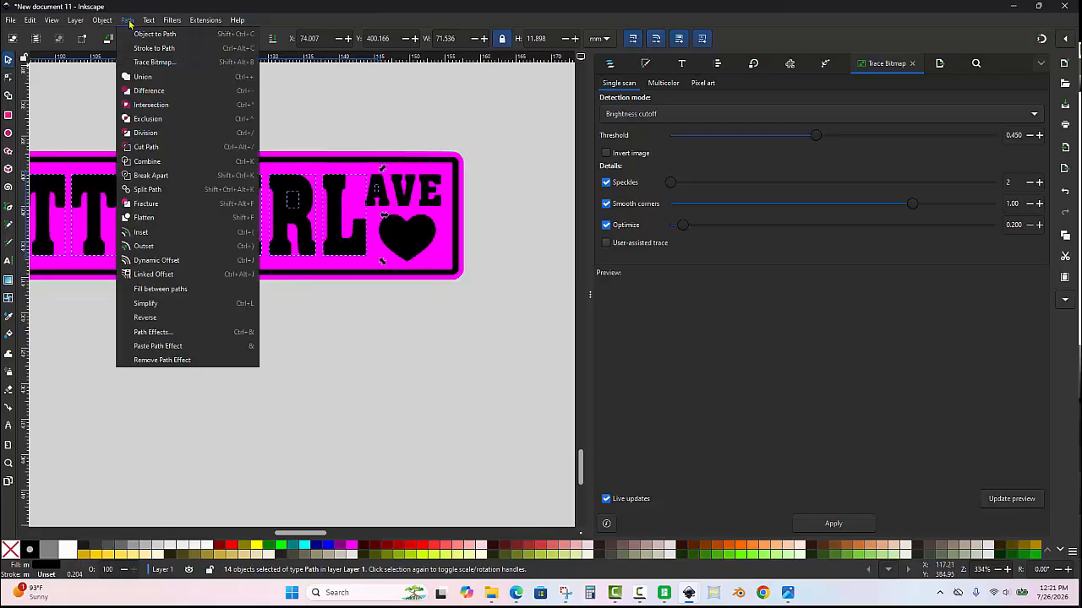
pyautogui.click(156, 161)
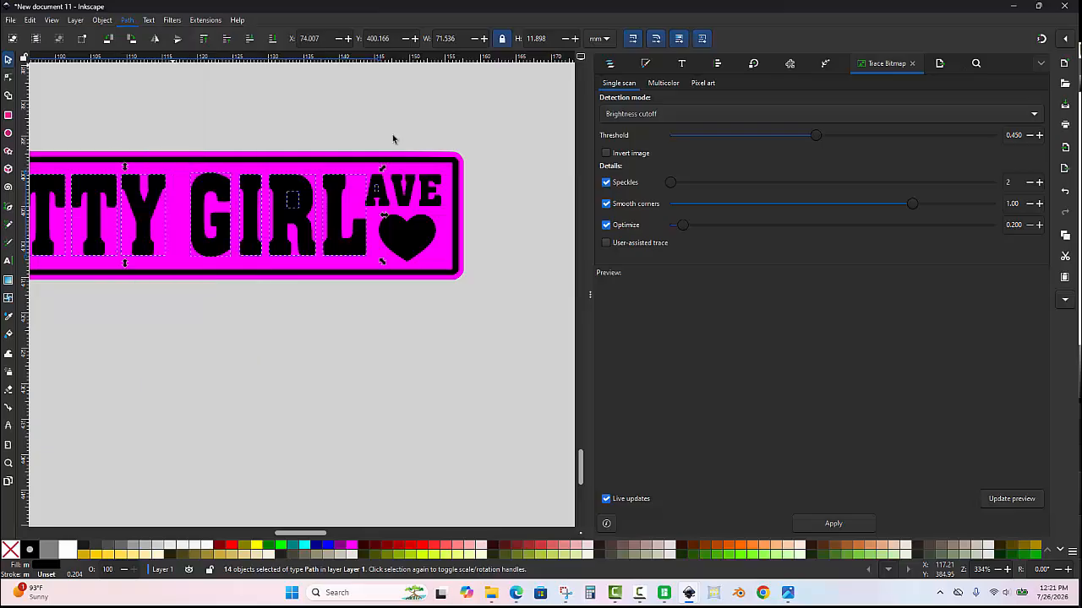
pyautogui.click(441, 121)
# Step: Combine the AVE letters with the PRETTY GIRL lettering into one path
pyautogui.moveTo(521, 129); pyautogui.dragTo(350, 213)
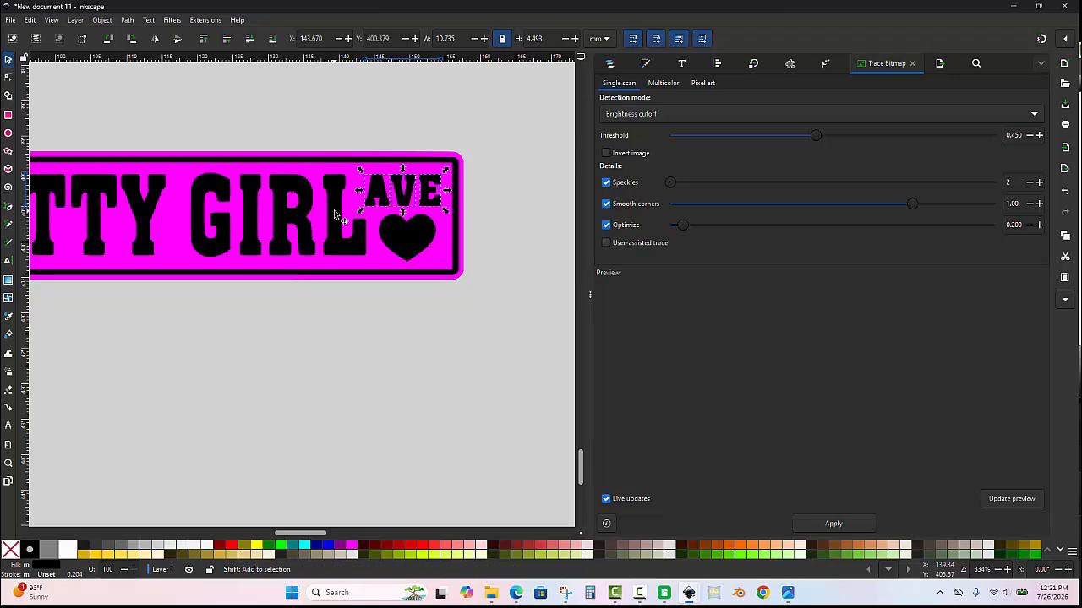
pyautogui.keyDown('shift'); pyautogui.click(334, 209); pyautogui.keyUp('shift')
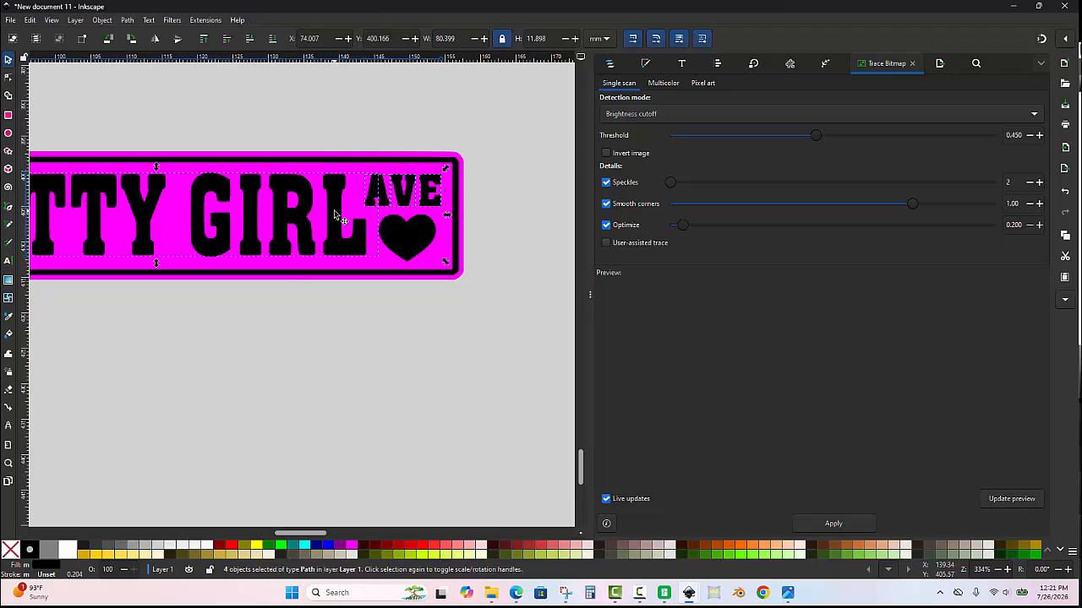
pyautogui.click(127, 20)
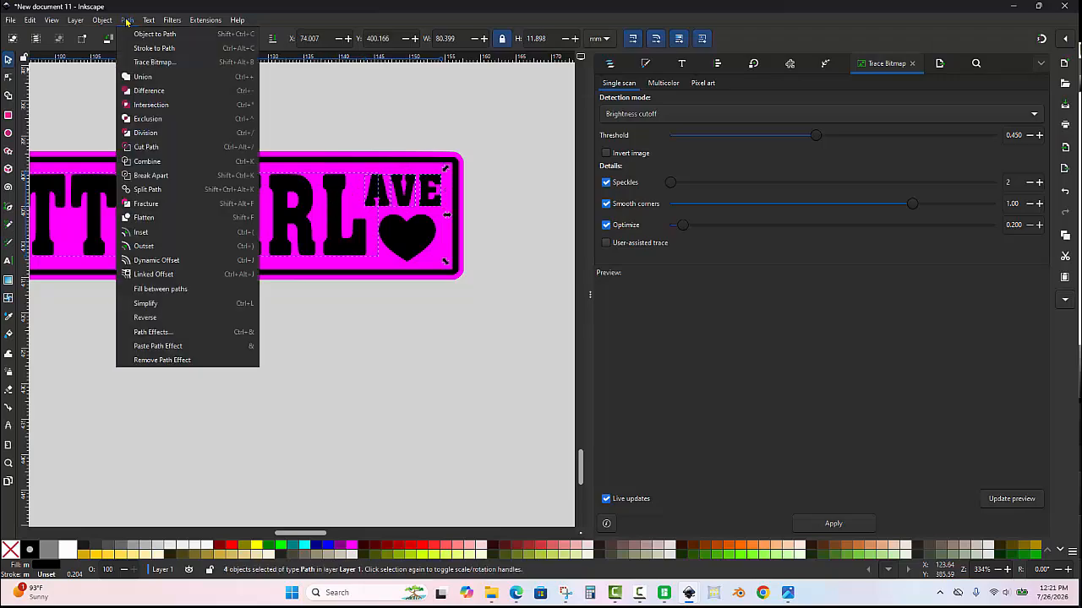
pyautogui.click(166, 162)
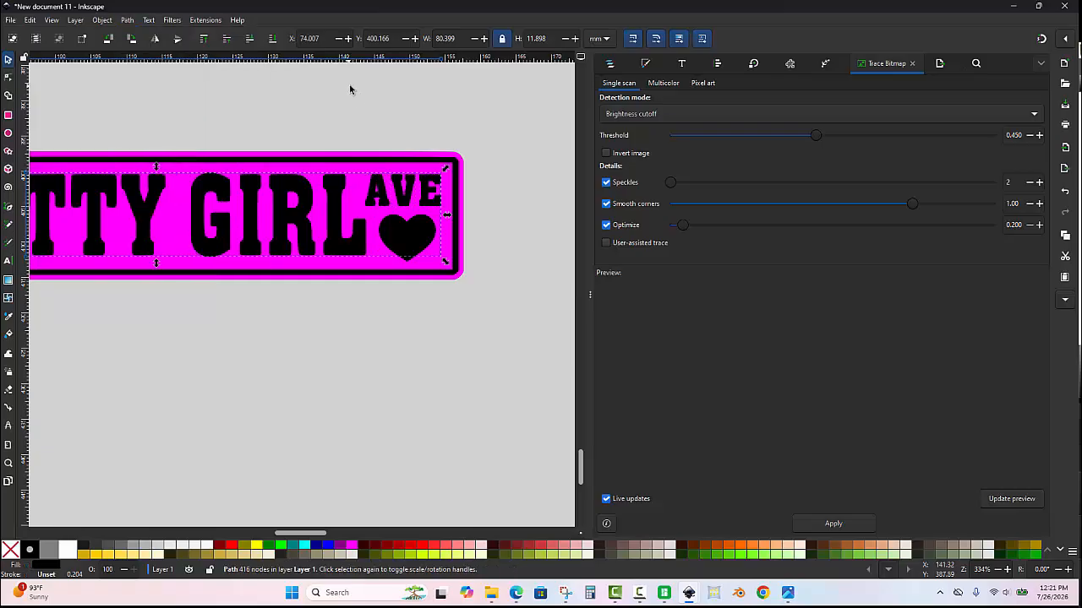
pyautogui.click(349, 83)
# Step: Cut the heart below AVE out of the fuchsia plate using a Difference operation
pyautogui.moveTo(412, 256); pyautogui.dragTo(409, 221)
pyautogui.scroll(2, 412, 218)
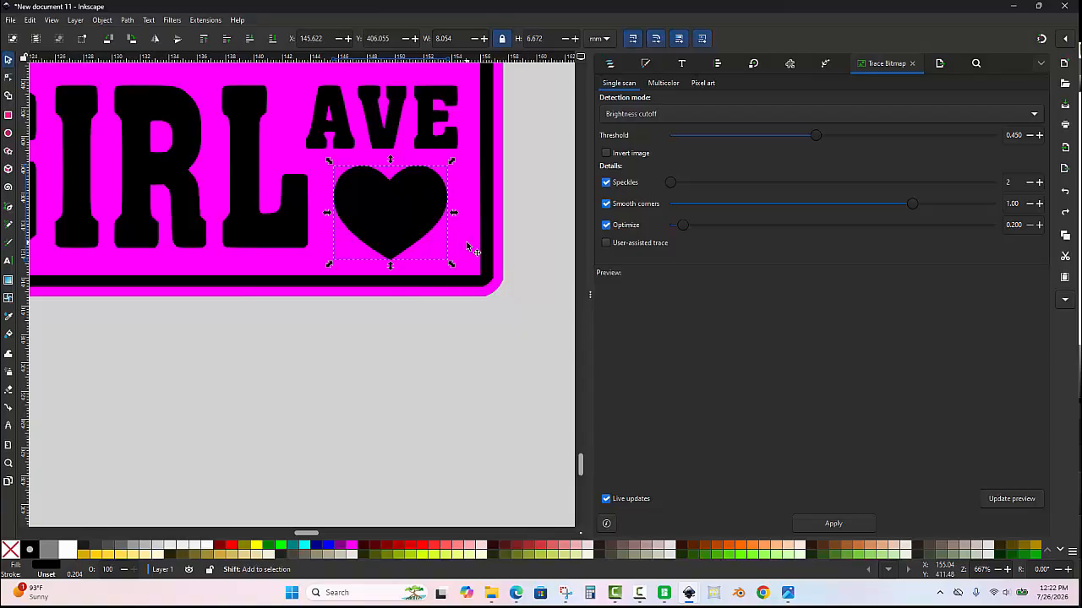
pyautogui.keyDown('shift'); pyautogui.click(467, 246); pyautogui.keyUp('shift')
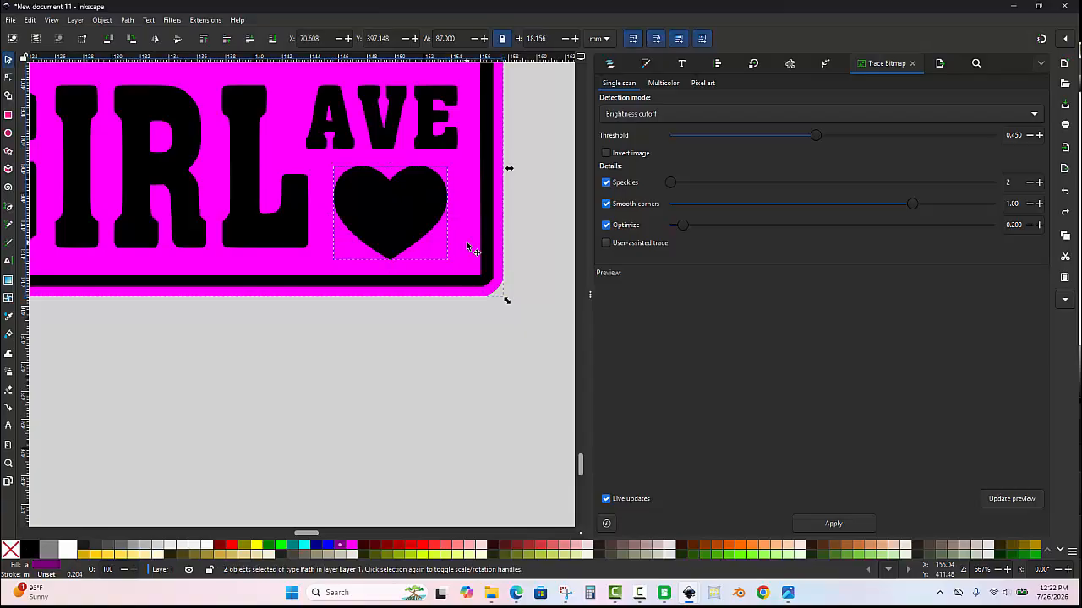
pyautogui.click(125, 21)
pyautogui.click(156, 91)
pyautogui.keyDown('ctrl'); pyautogui.scroll(-3, 469, 273); pyautogui.keyUp('ctrl')
pyautogui.click(440, 302)
pyautogui.scroll(-1, 441, 302)
pyautogui.scroll(1, 359, 315)
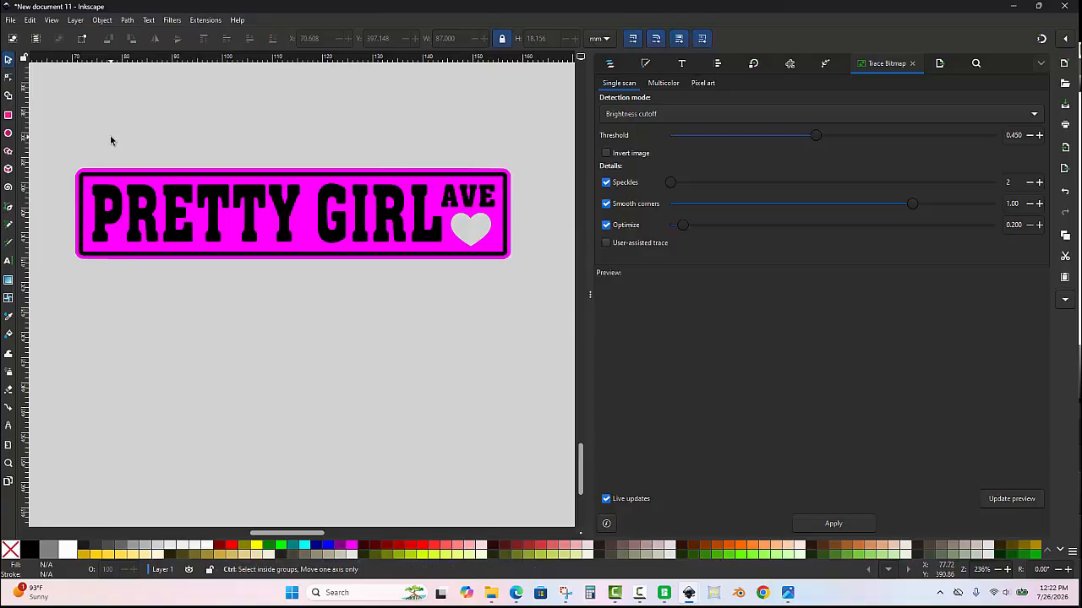
# Step: Save the drawing to the Desktop as an Inkscape SVG named Pretty Girl Ave Keychain
pyautogui.hotkey('ctrl', 's')
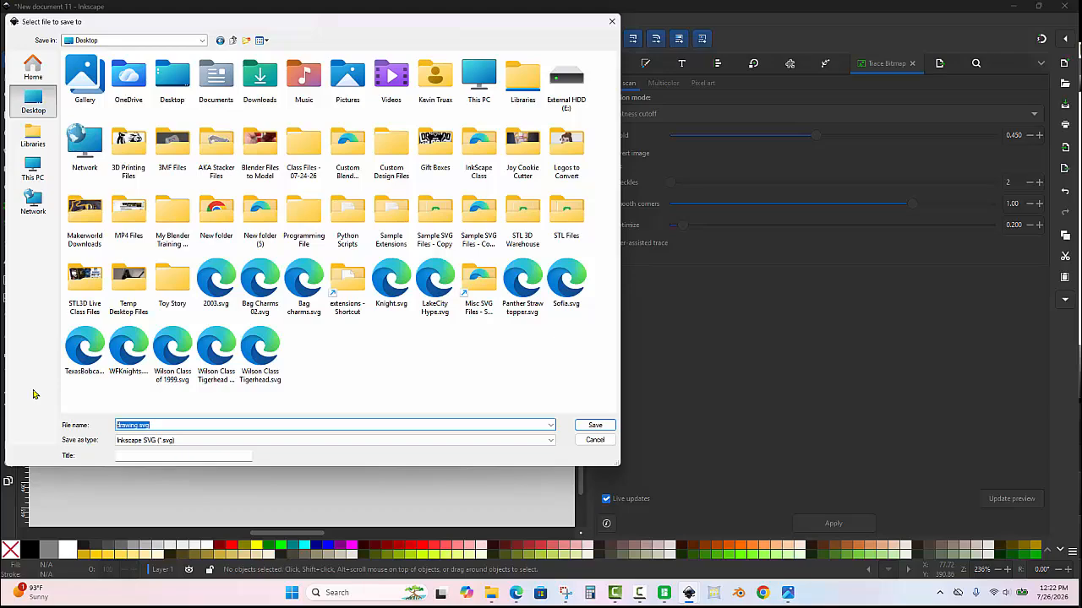
pyautogui.write('Pre')
pyautogui.write('tty Girl Ave Keychain')
pyautogui.click(595, 425)
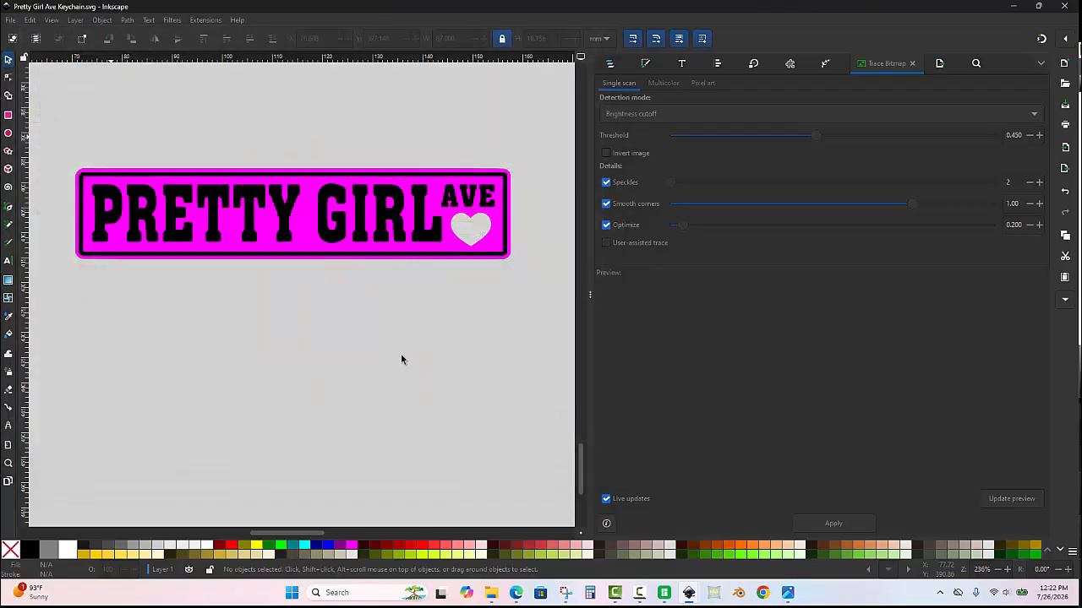
pyautogui.hotkey('ctrl', 's')
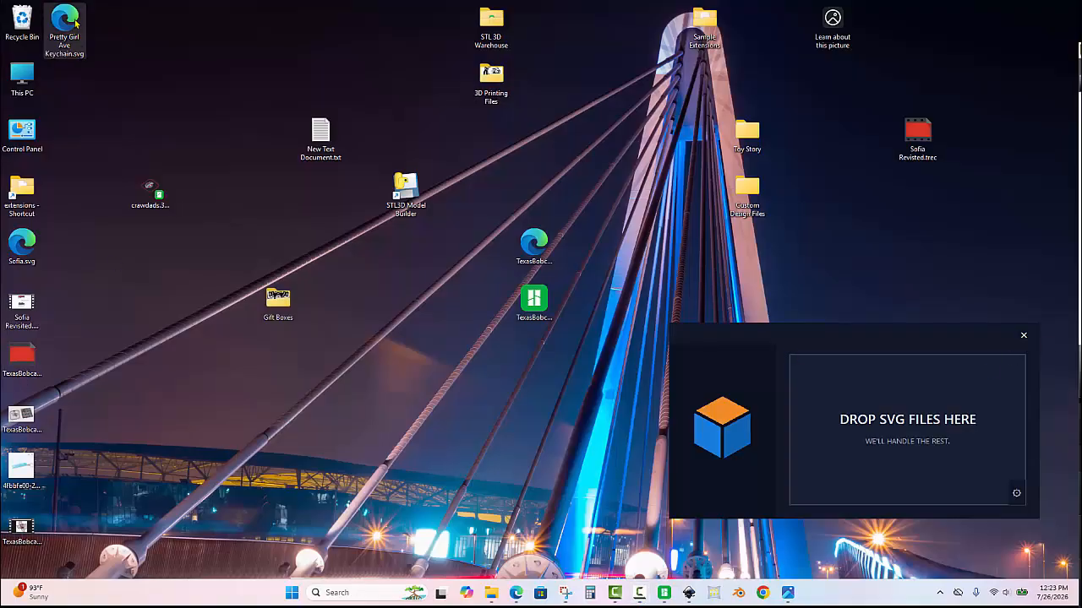
# Step: Convert Pretty Girl Ave Keychain.svg to 3MF with the desktop SVG converter, and arrange the 3MF file below the SVG on the desktop
pyautogui.moveTo(76, 24); pyautogui.dragTo(406, 303)
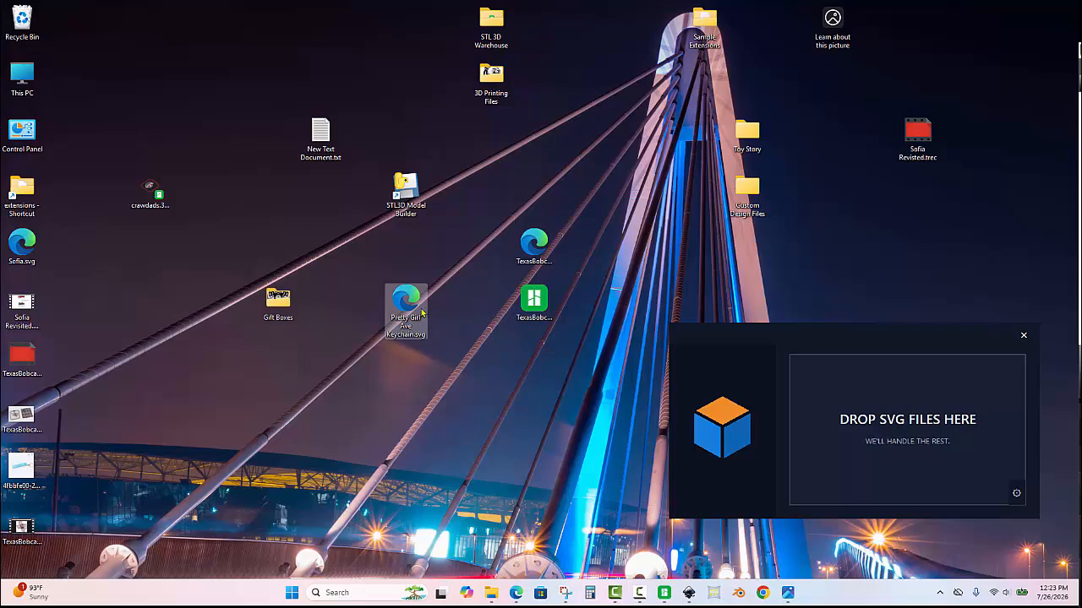
pyautogui.moveTo(422, 312); pyautogui.dragTo(904, 410)
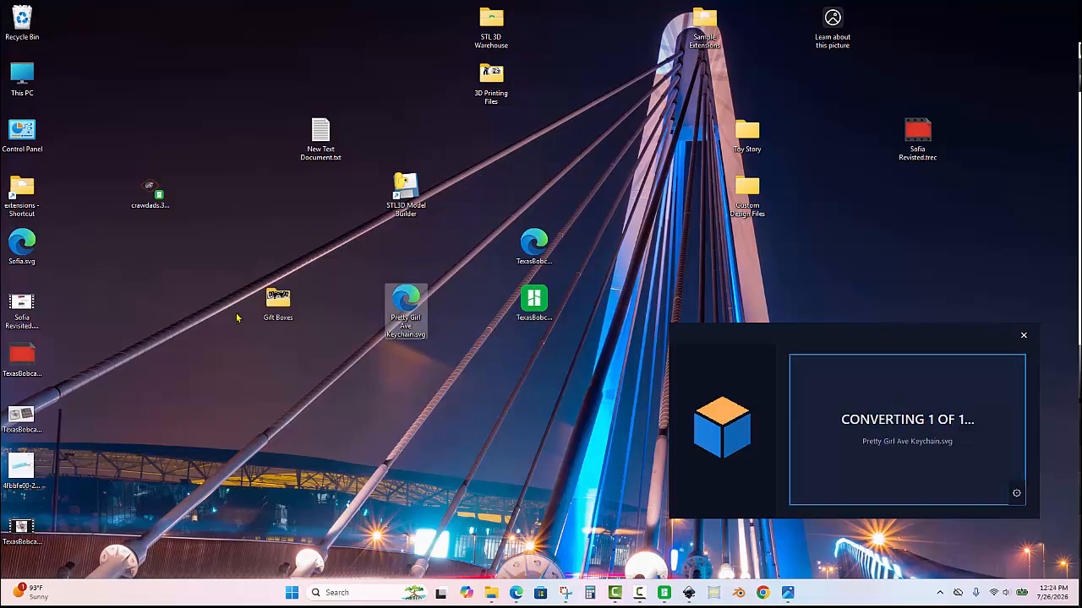
pyautogui.click(87, 99)
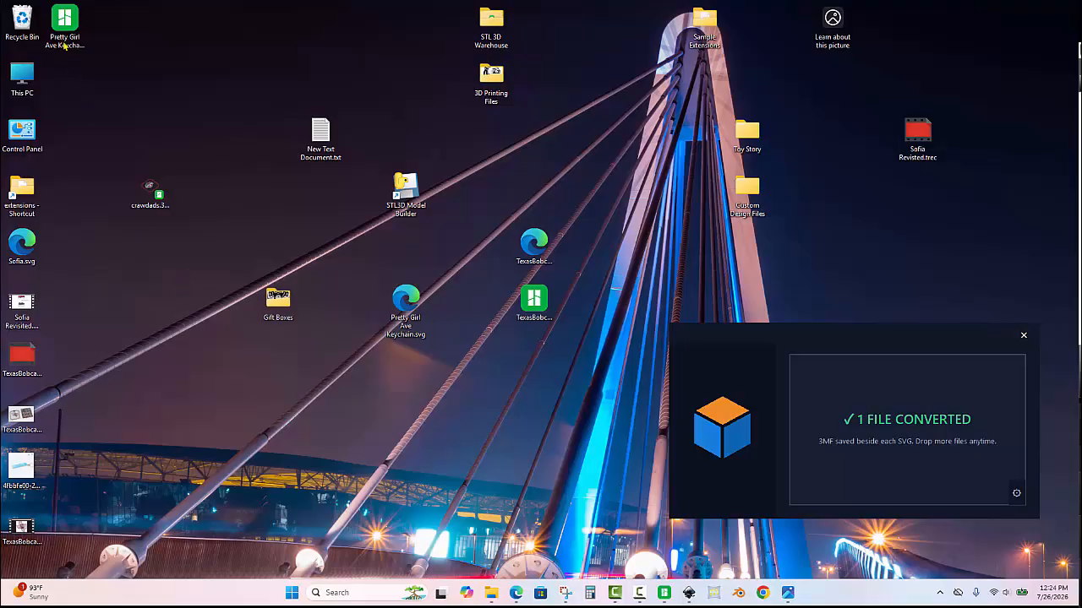
pyautogui.moveTo(65, 25); pyautogui.dragTo(406, 372)
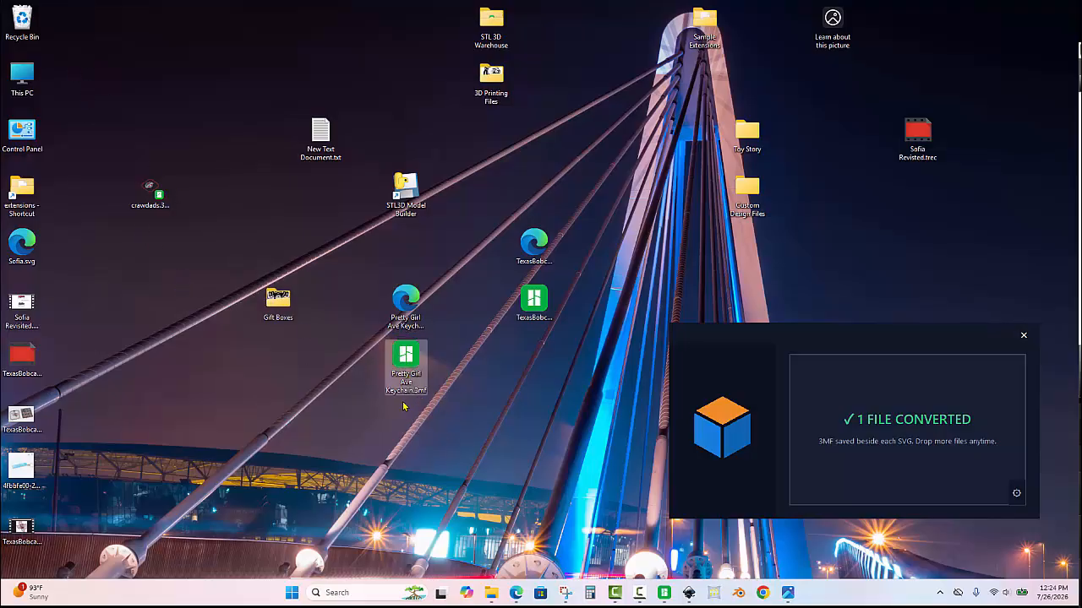
# Step: Switch to Bambu Studio and open the project Pretty Girl Ave Keychain.3mf from the Desktop
pyautogui.click(665, 592)
pyautogui.click(664, 533)
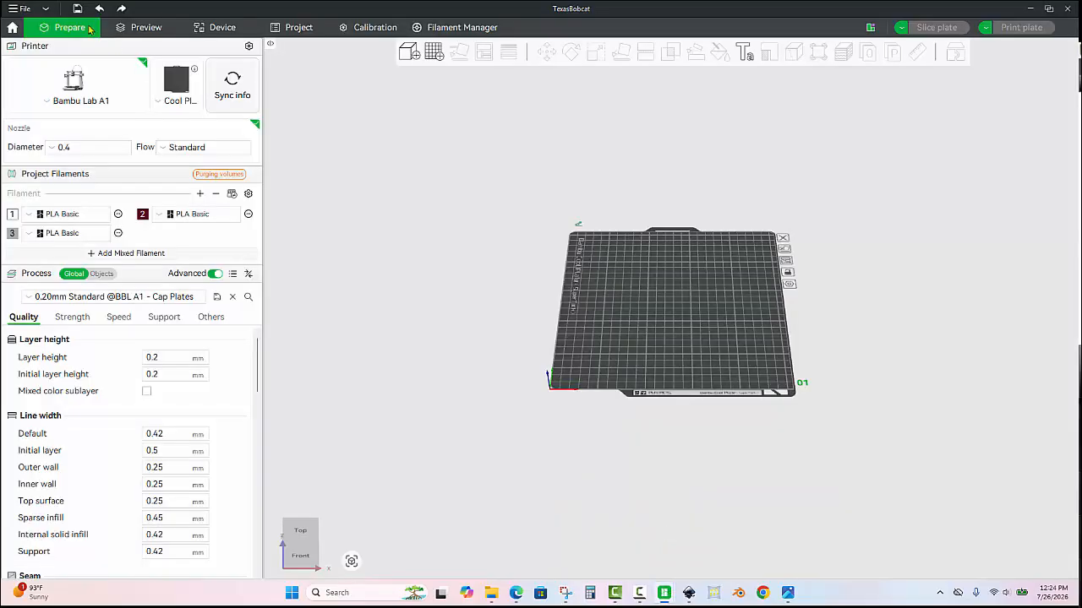
pyautogui.click(22, 9)
pyautogui.click(42, 37)
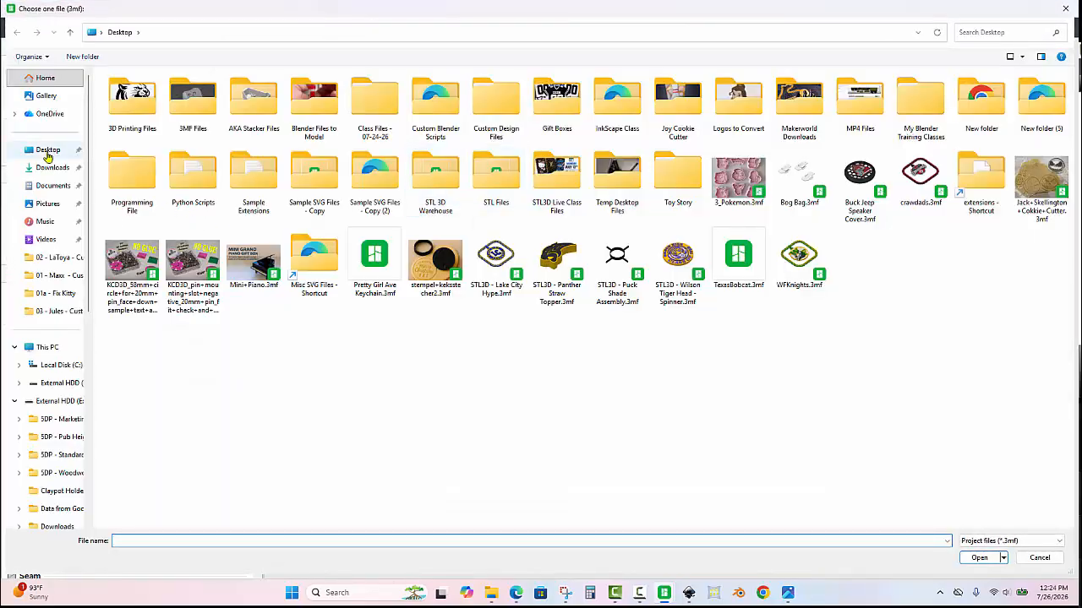
pyautogui.click(370, 296)
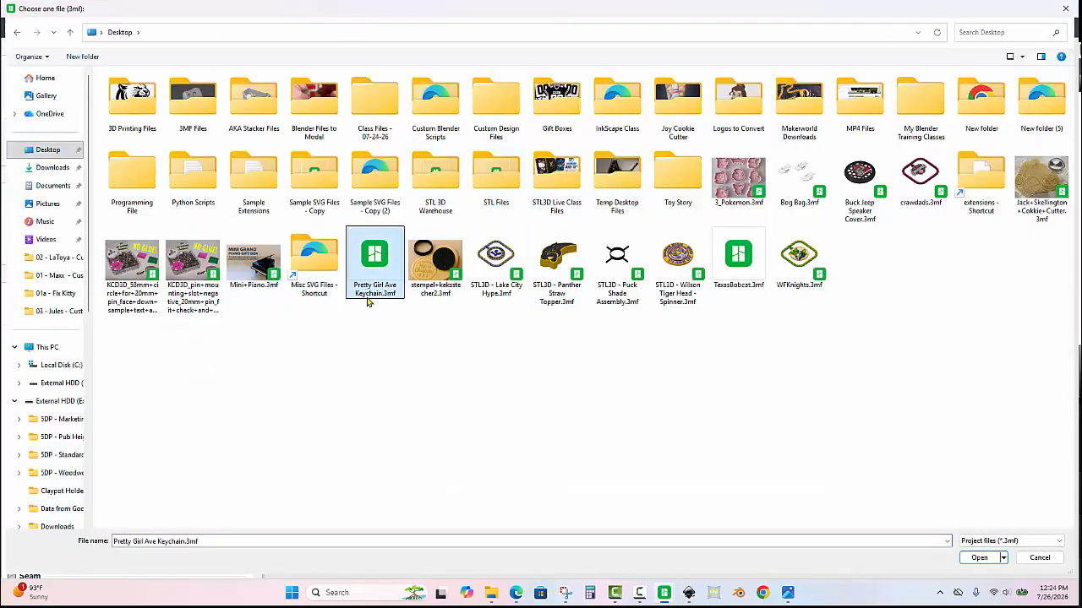
pyautogui.doubleClick(378, 263)
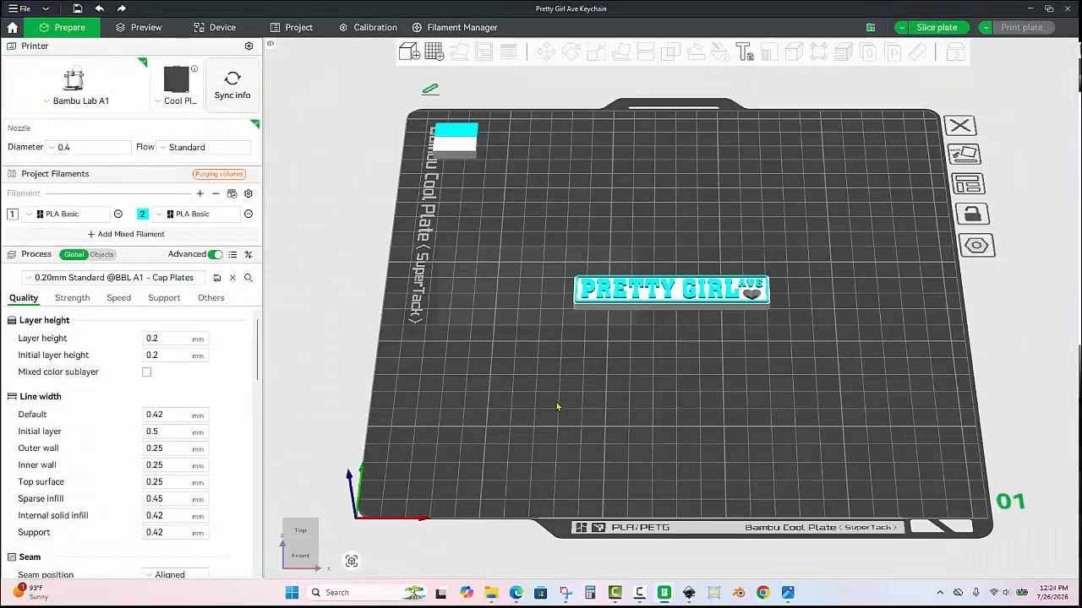
# Step: Check the keychain model's raised lettering and heart cutout from several angles, and slice the plate
pyautogui.moveTo(697, 403); pyautogui.dragTo(727, 377)
pyautogui.scroll(8, 737, 431)
pyautogui.moveTo(741, 436); pyautogui.dragTo(805, 393)
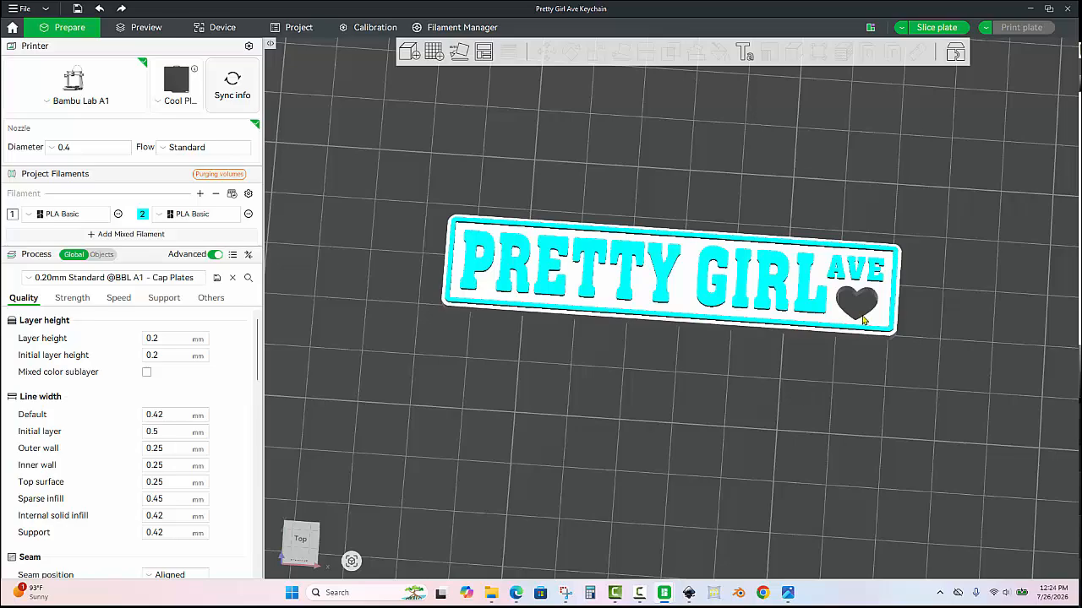
pyautogui.moveTo(842, 436); pyautogui.dragTo(868, 287)
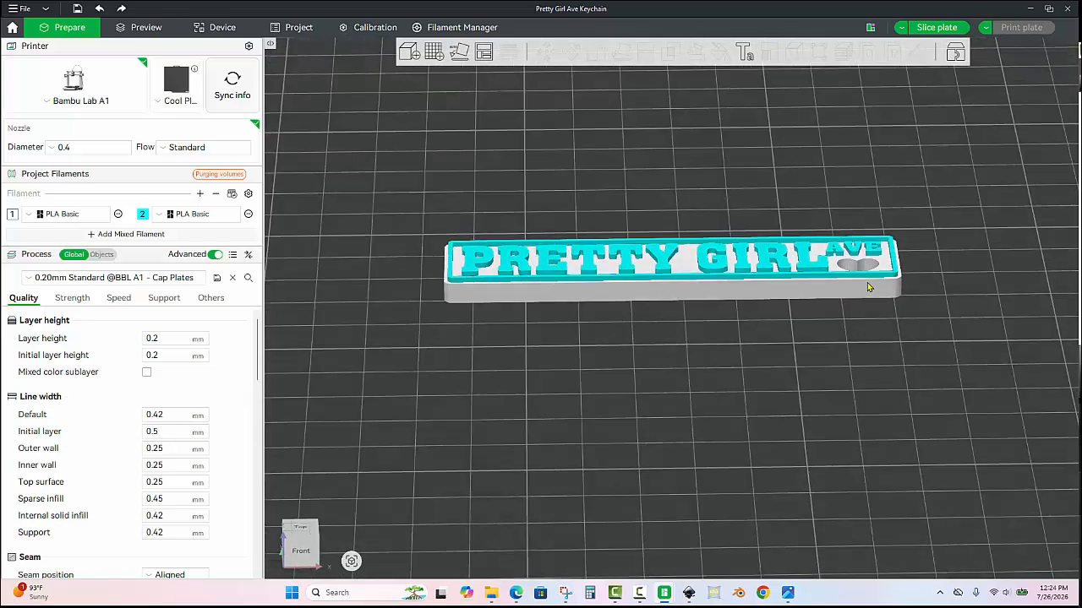
pyautogui.moveTo(808, 363); pyautogui.dragTo(723, 372)
pyautogui.scroll(5, 813, 279)
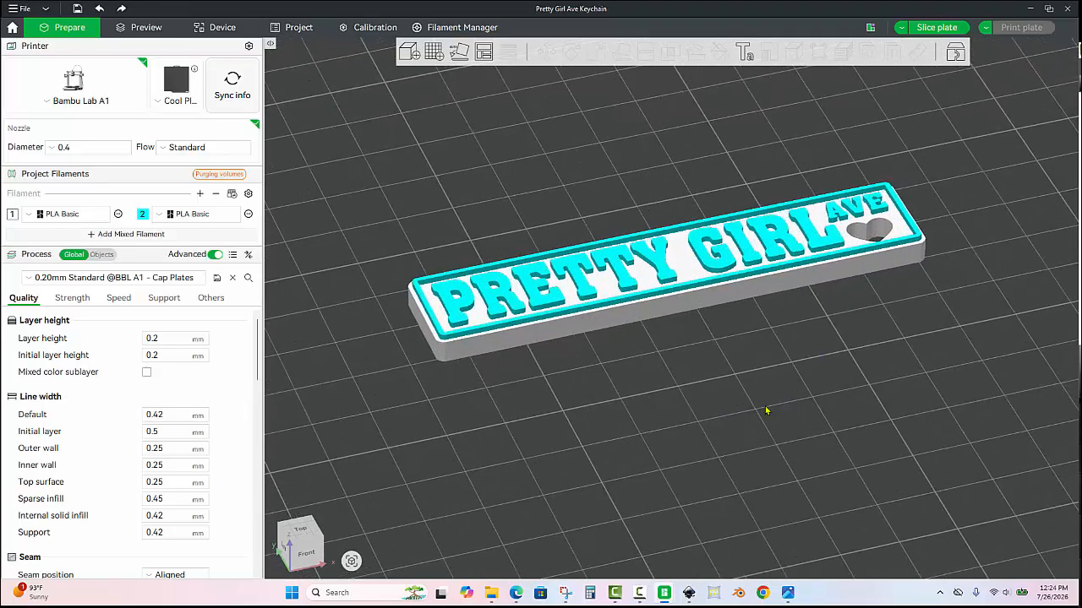
pyautogui.click(936, 27)
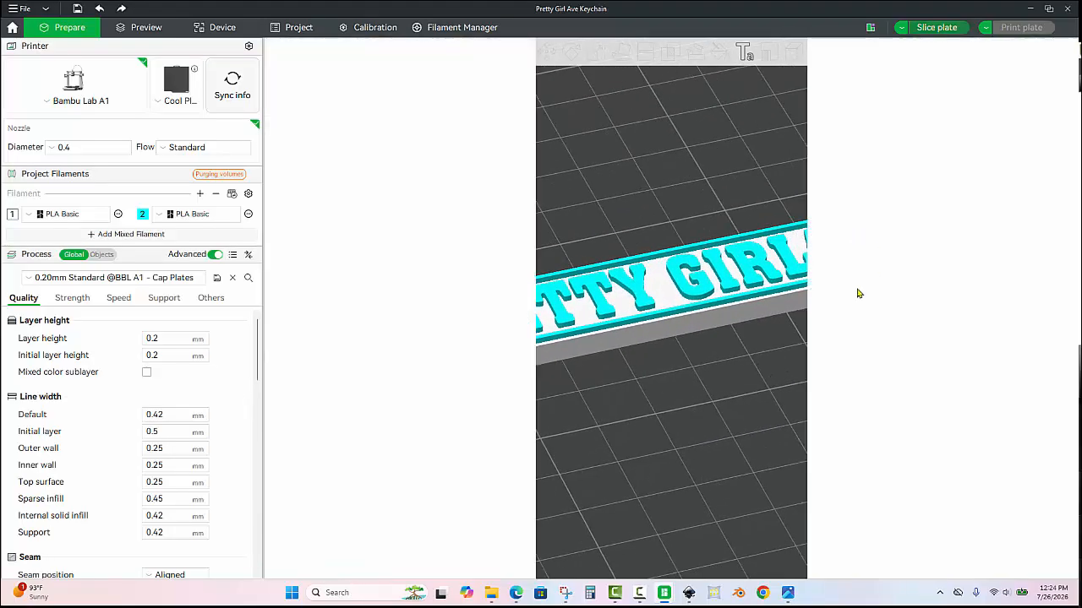
# Step: Collapse the slicing result summary and examine the sliced keychain's lettering, border and heart cutout up close
pyautogui.moveTo(680, 380); pyautogui.dragTo(661, 404)
pyautogui.moveTo(631, 302); pyautogui.dragTo(554, 331)
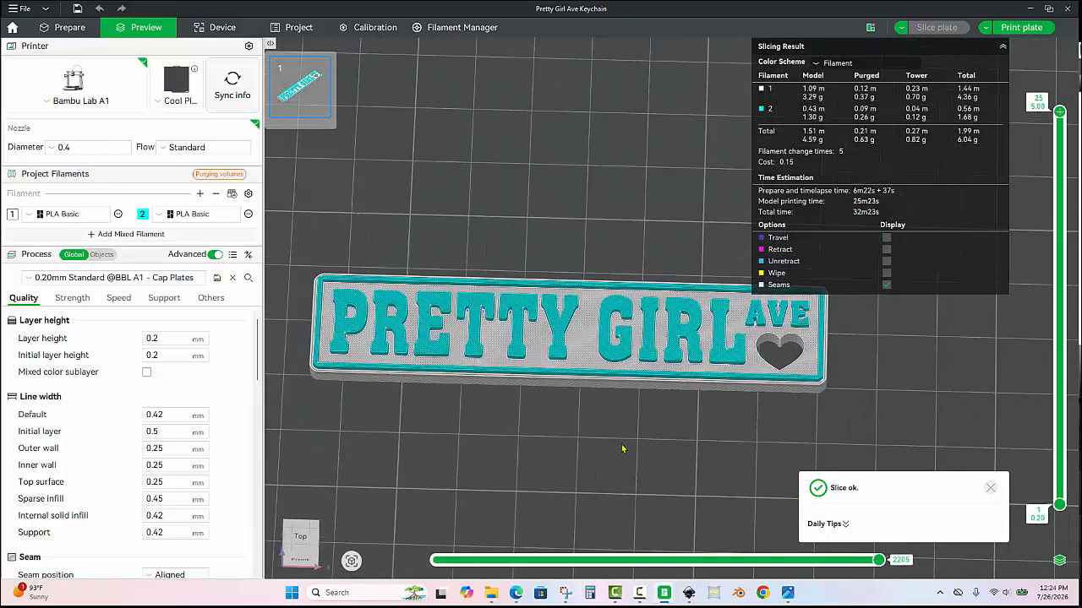
pyautogui.moveTo(622, 449); pyautogui.dragTo(850, 121)
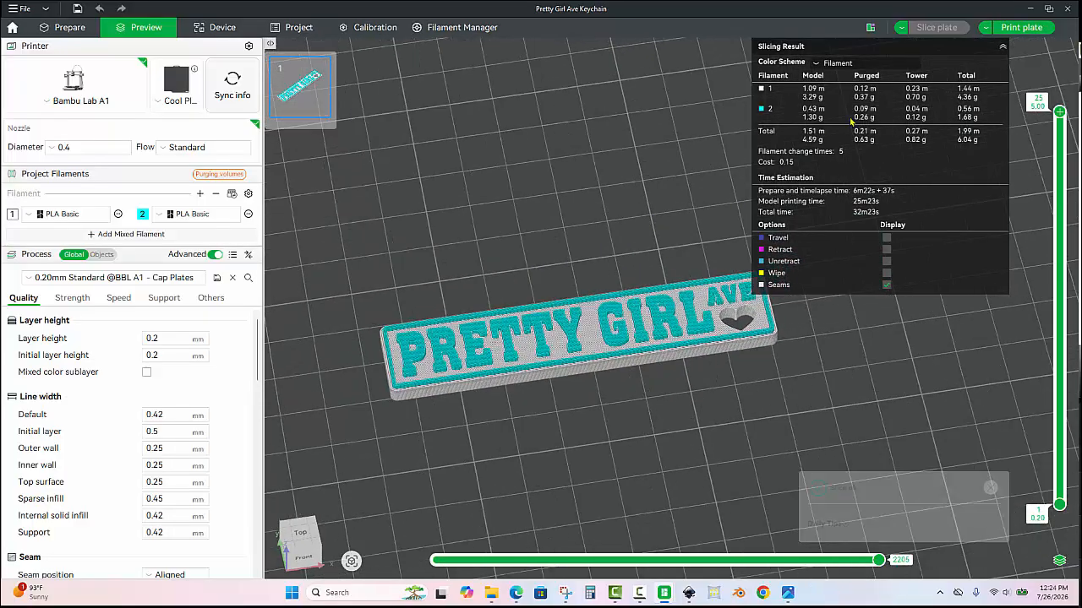
pyautogui.scroll(1, 851, 121)
pyautogui.click(1003, 47)
pyautogui.scroll(4, 803, 270)
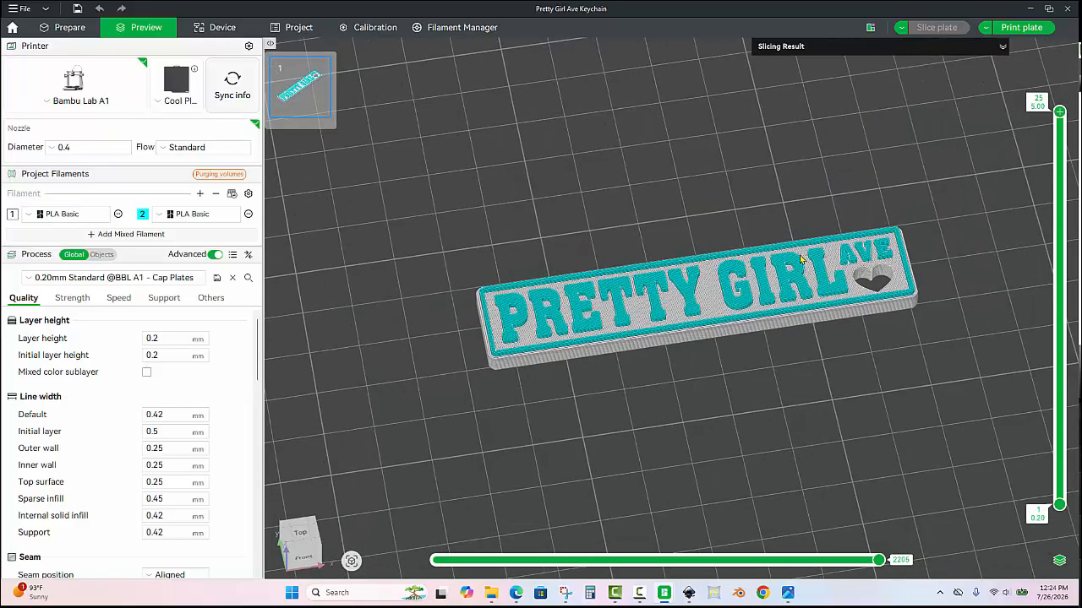
pyautogui.moveTo(818, 407); pyautogui.dragTo(822, 401)
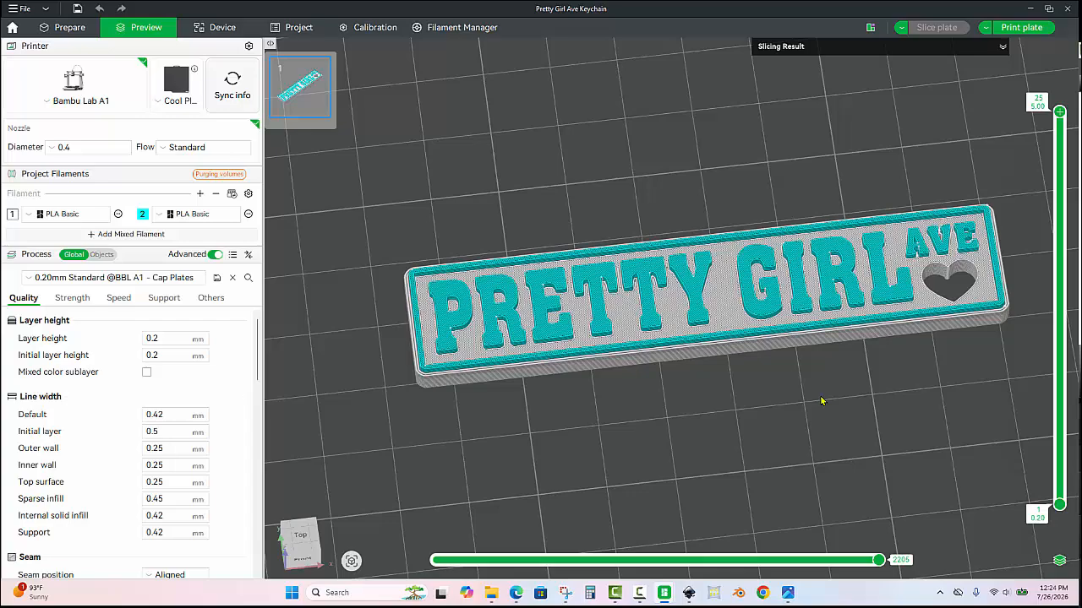
pyautogui.moveTo(789, 425); pyautogui.dragTo(755, 405)
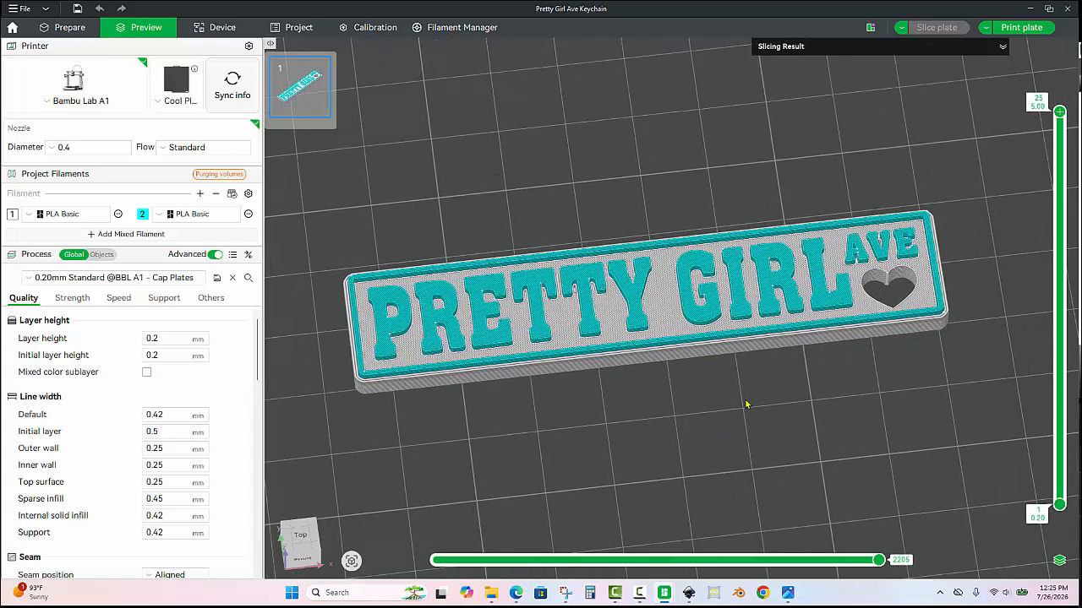